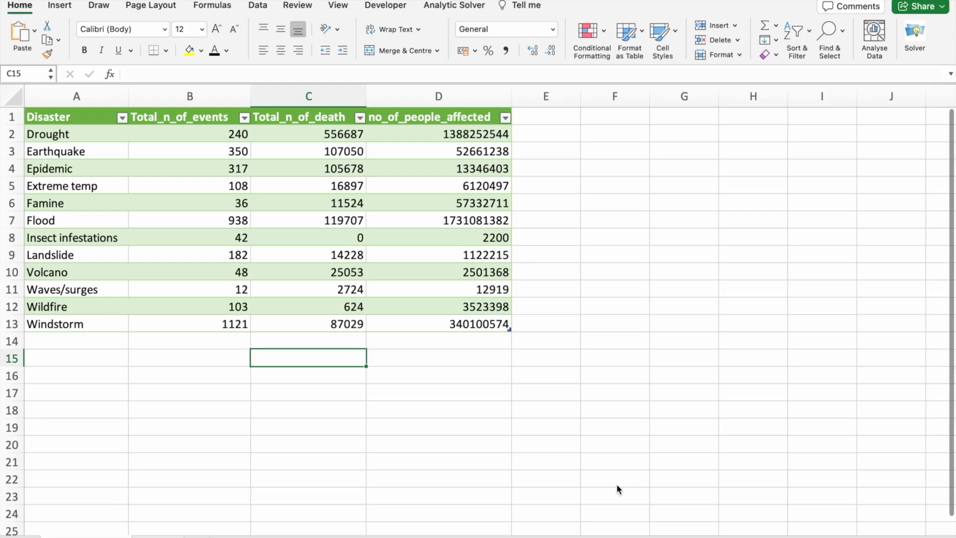
Select cell F14, the empty cell just right of the disaster table
click(591, 345)
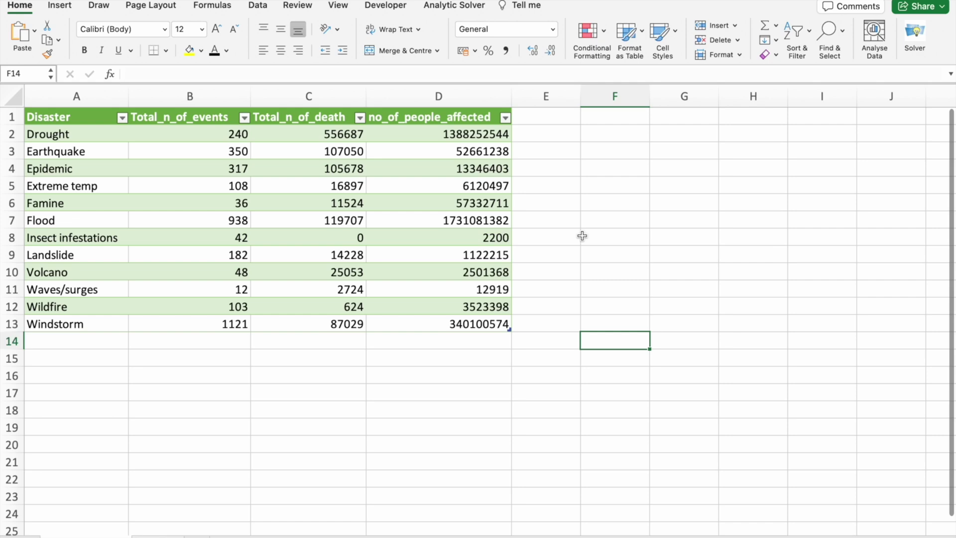
Check that Kaggle's Natural_disasters.csv preview matches the 12-row, four-column table, then return to Excel
key(ctrl+Right)
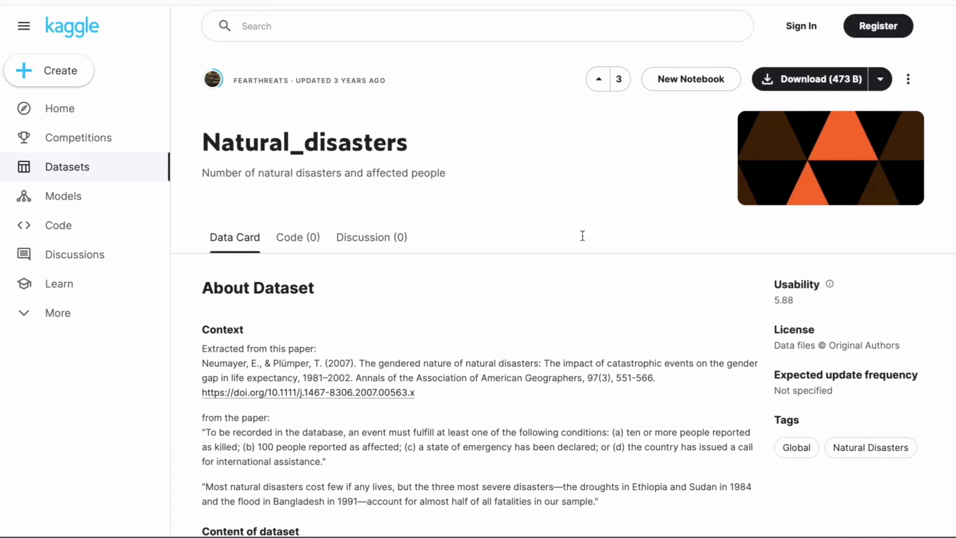
drag(423, 145, 199, 141)
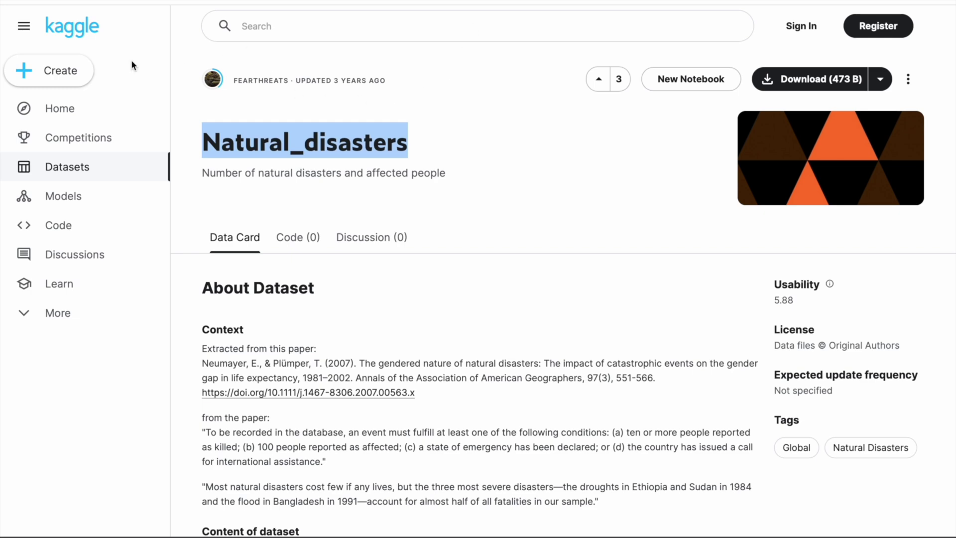
scroll(346, 326, down, 12)
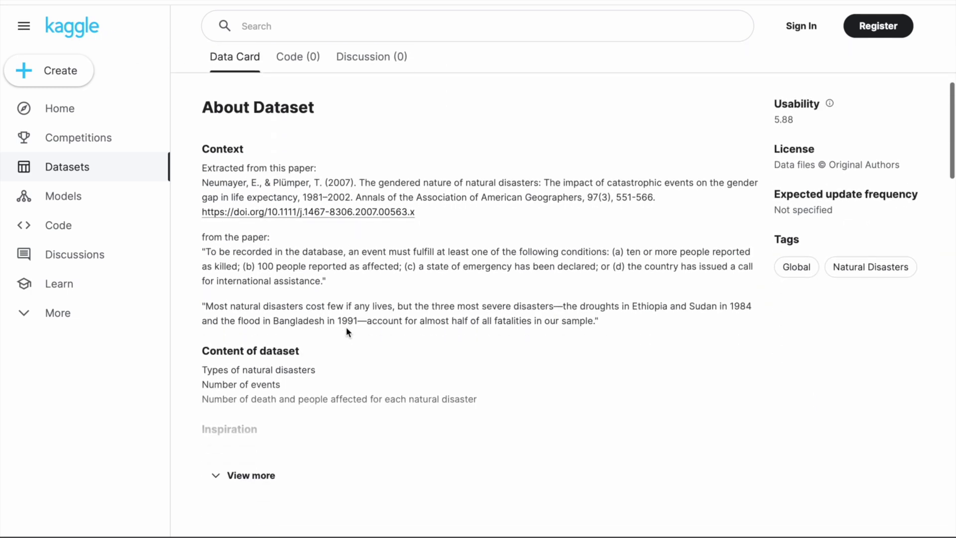
scroll(347, 331, down, 5)
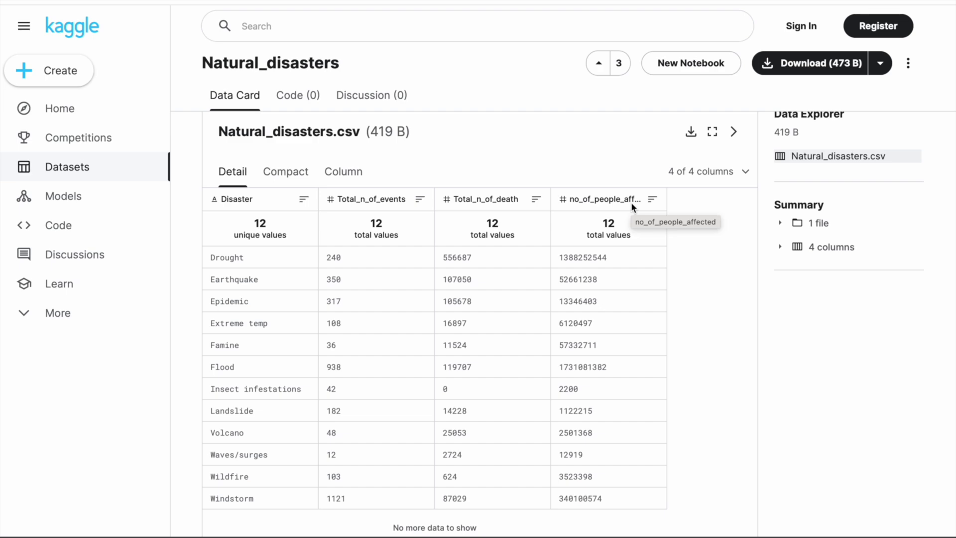
key(ctrl+Left)
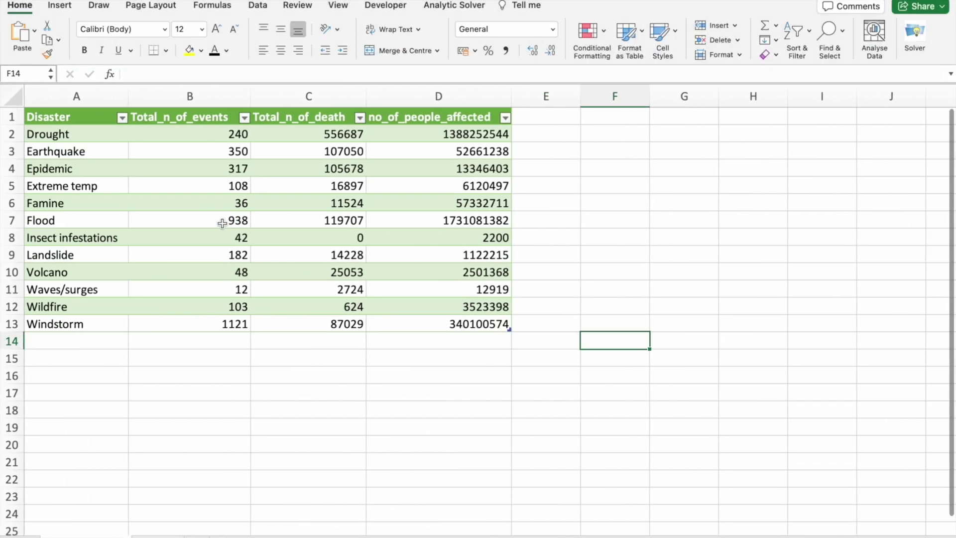
click(70, 114)
drag(71, 114, 438, 319)
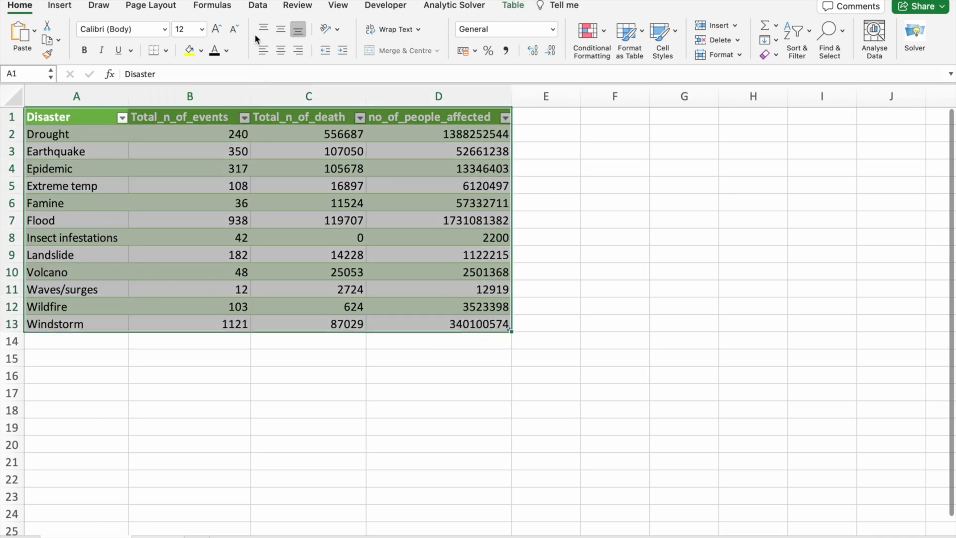
click(258, 8)
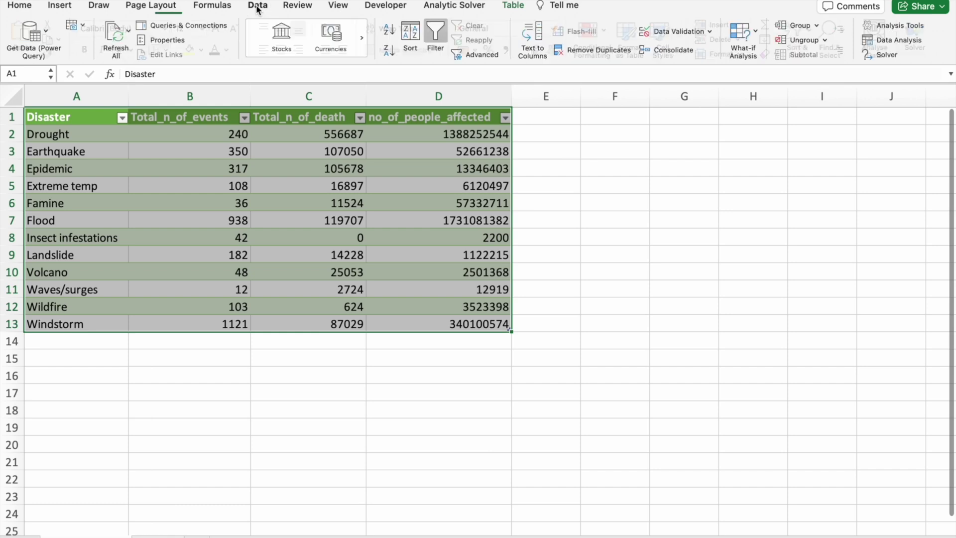
click(30, 35)
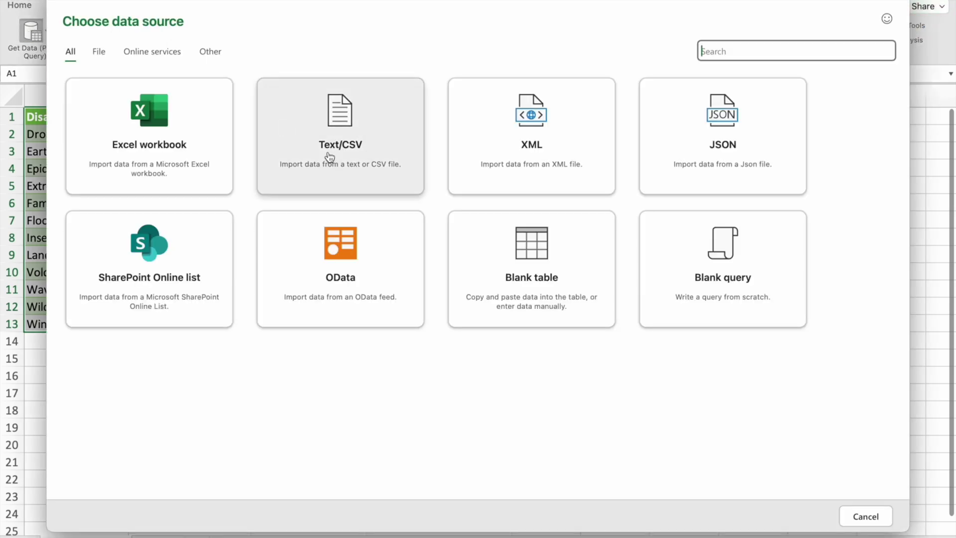
click(353, 157)
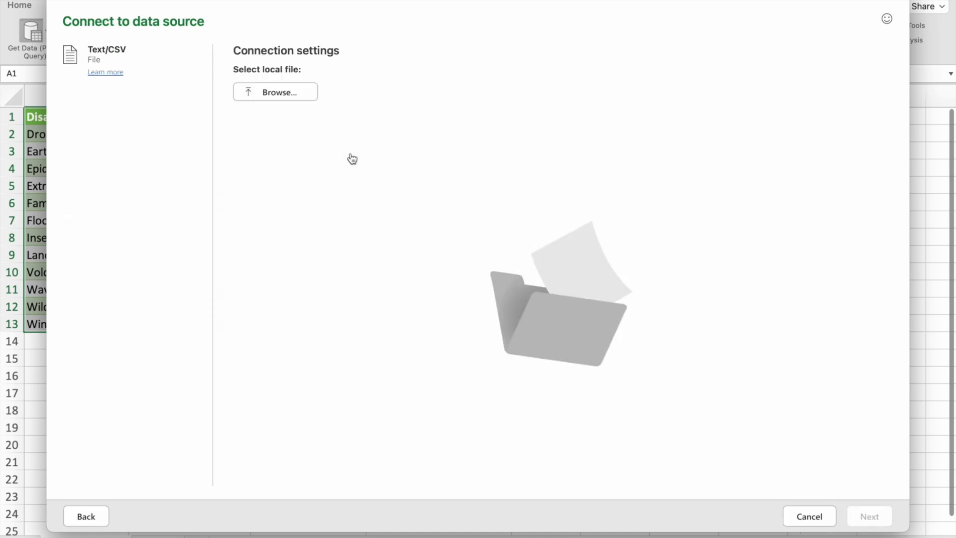
click(273, 94)
click(515, 109)
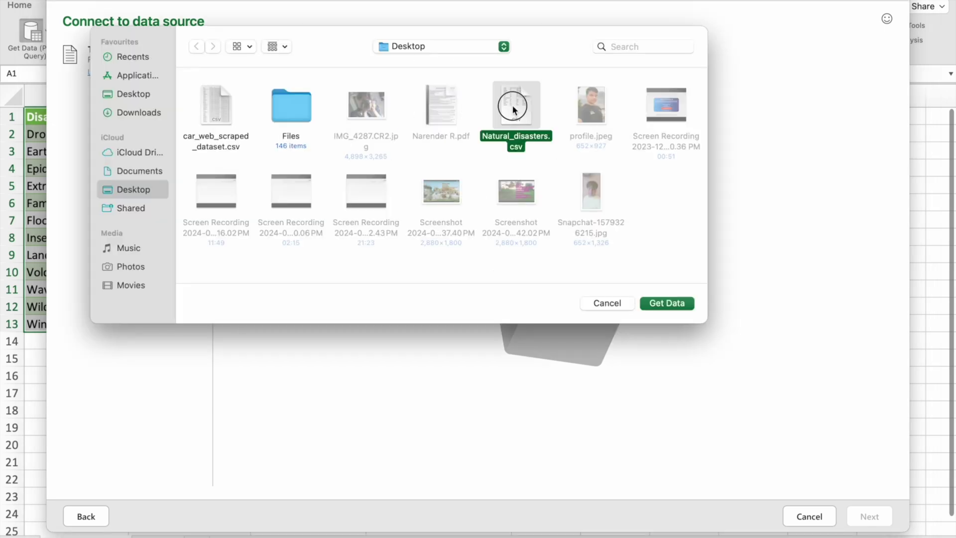
click(673, 304)
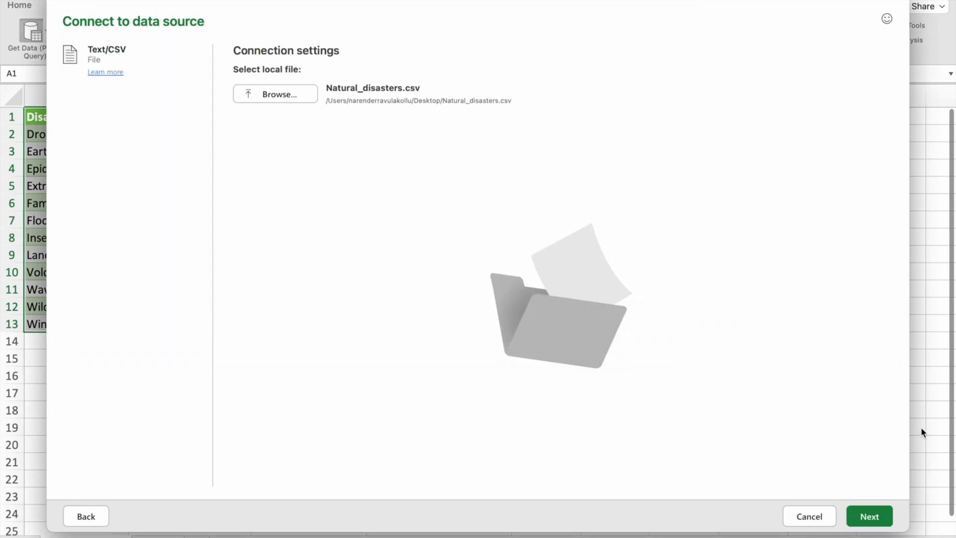
click(869, 518)
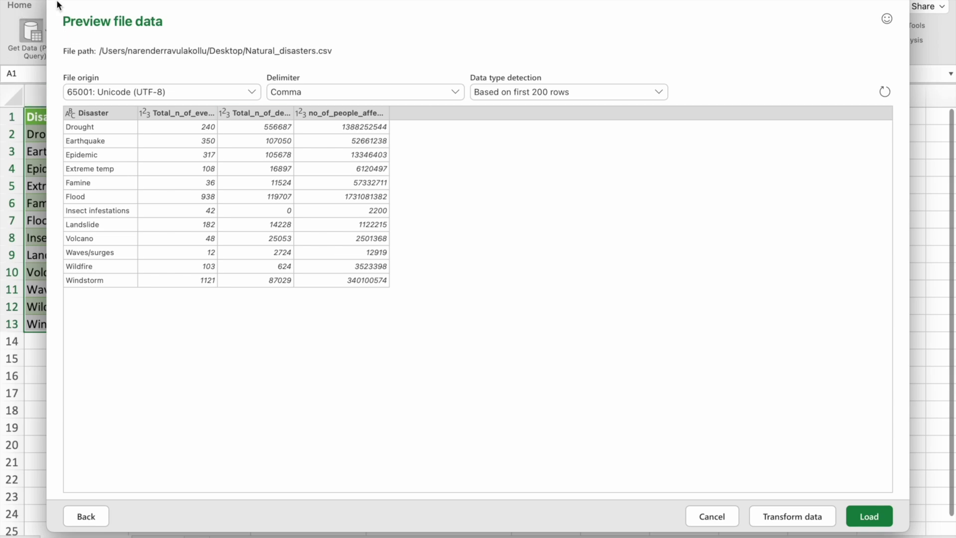
click(56, 1)
Review the disaster names in column A, Drought through Waves/surges, then switch to the Home commands
click(462, 399)
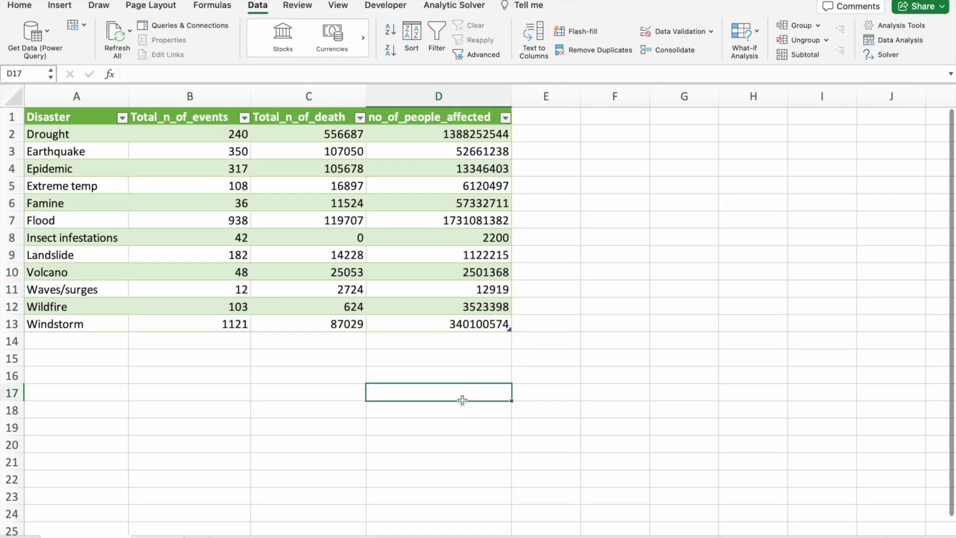
key(Left)
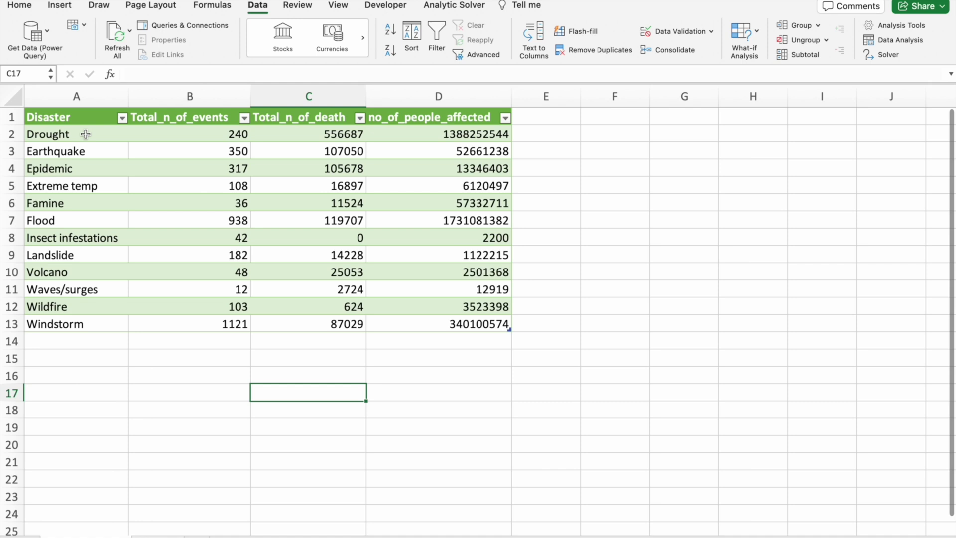
drag(85, 134, 96, 324)
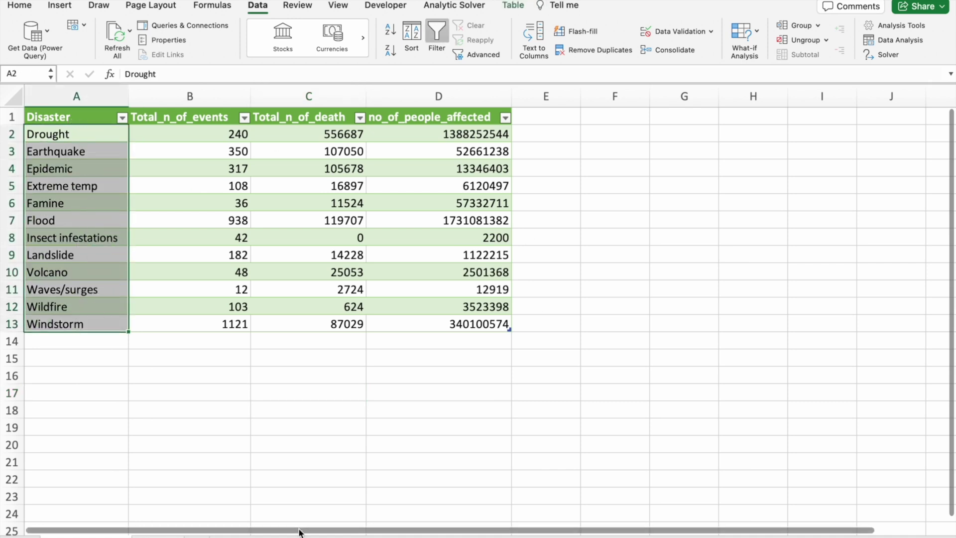
click(107, 135)
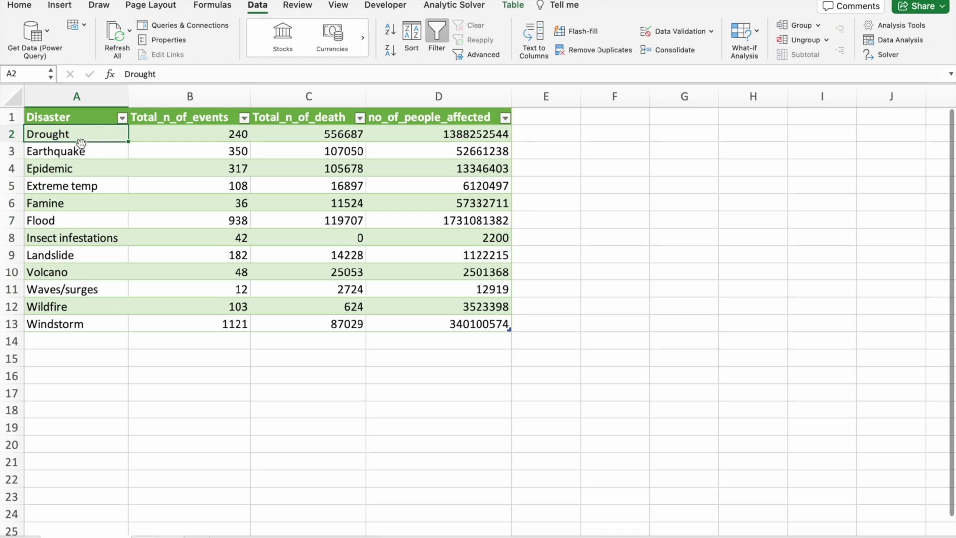
click(85, 152)
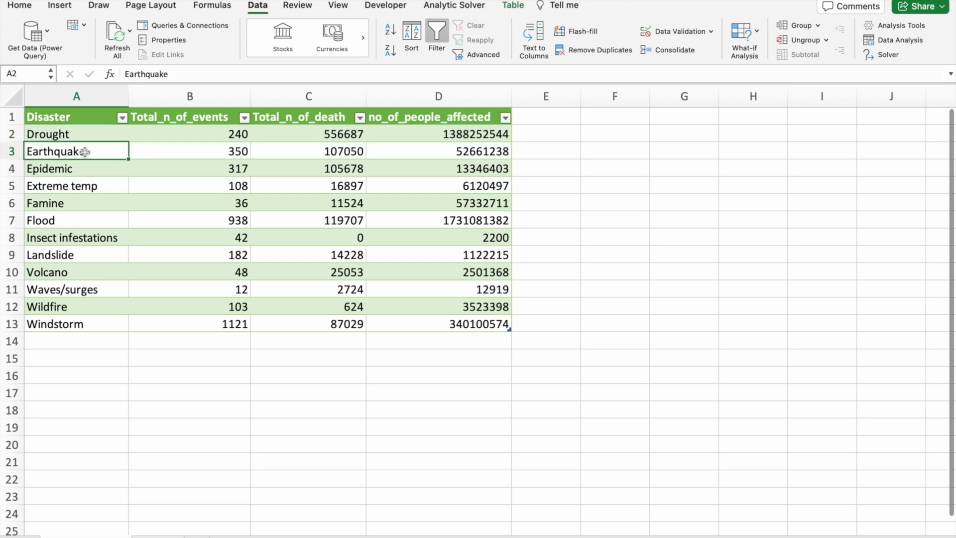
click(84, 136)
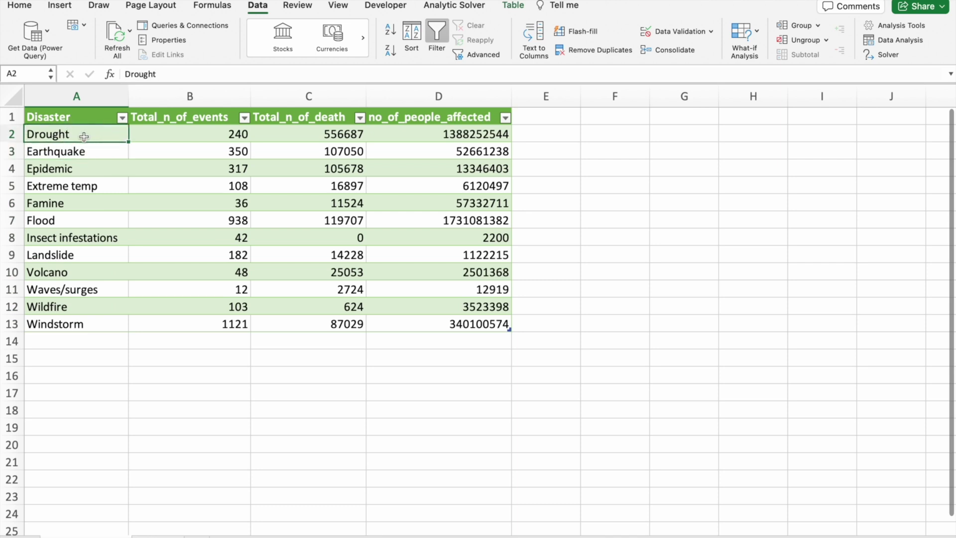
click(86, 173)
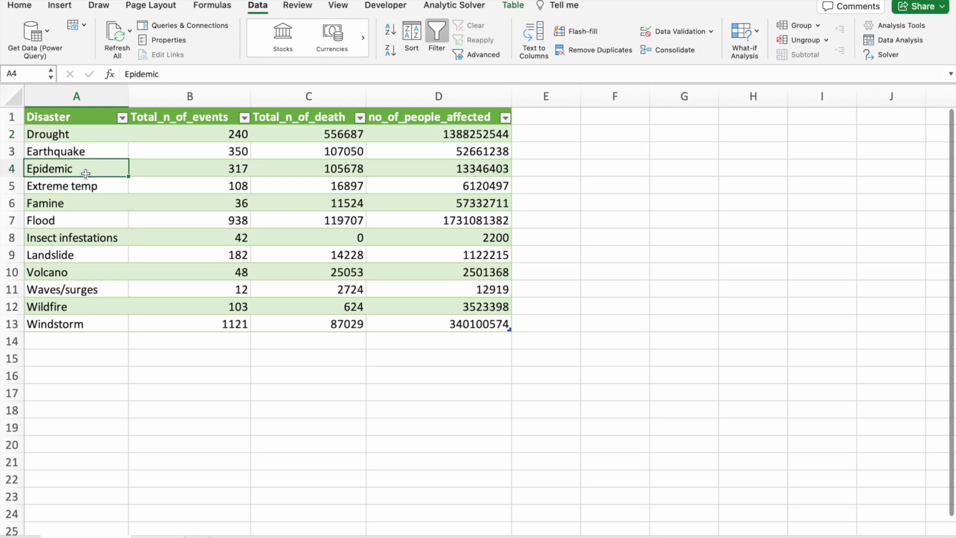
click(85, 222)
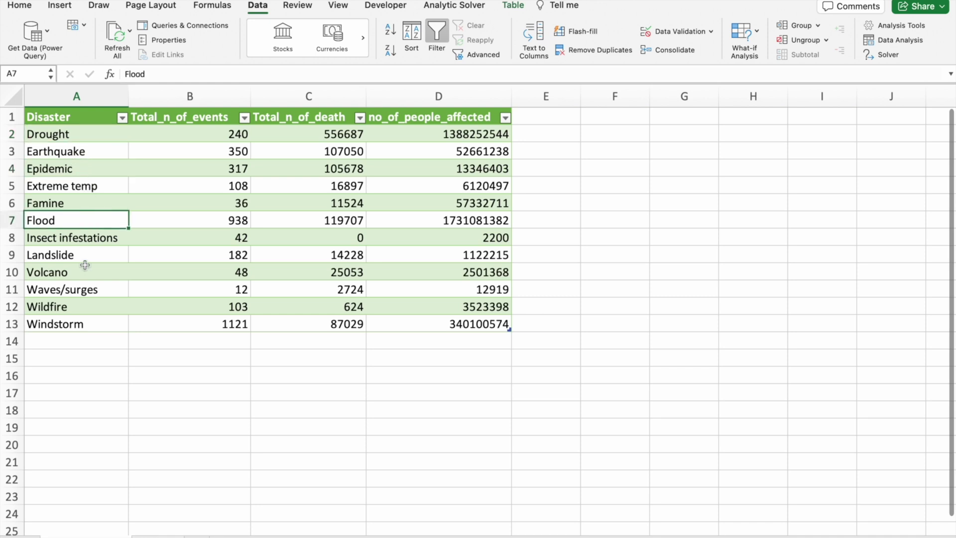
click(82, 290)
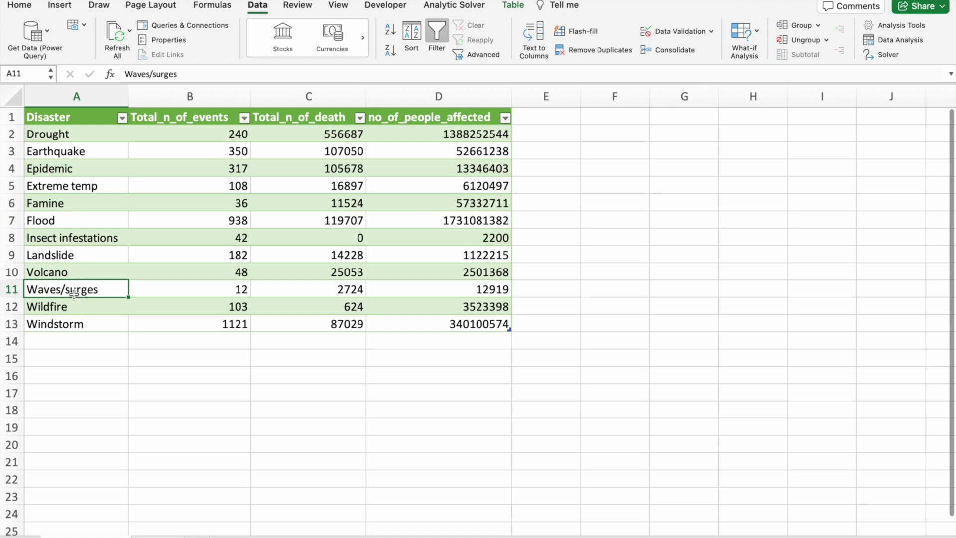
click(672, 199)
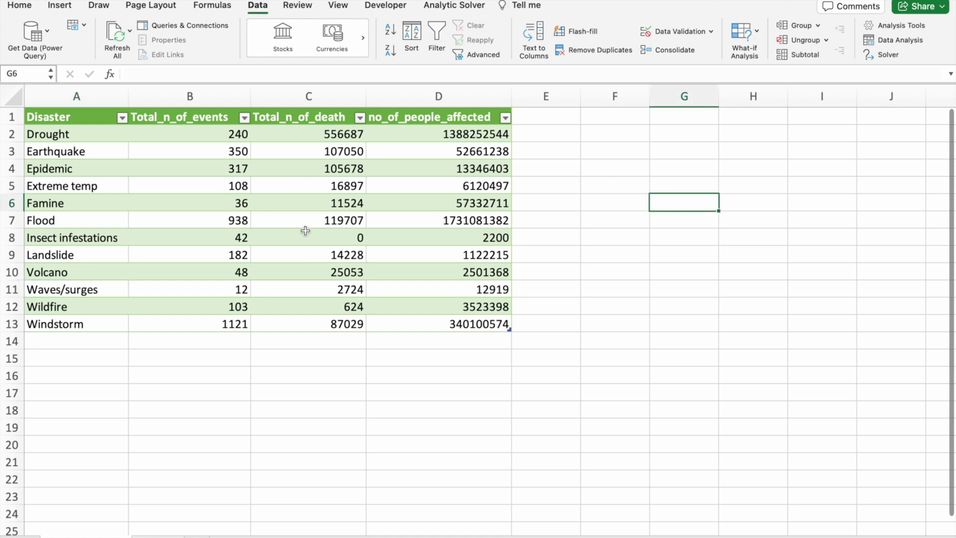
click(19, 6)
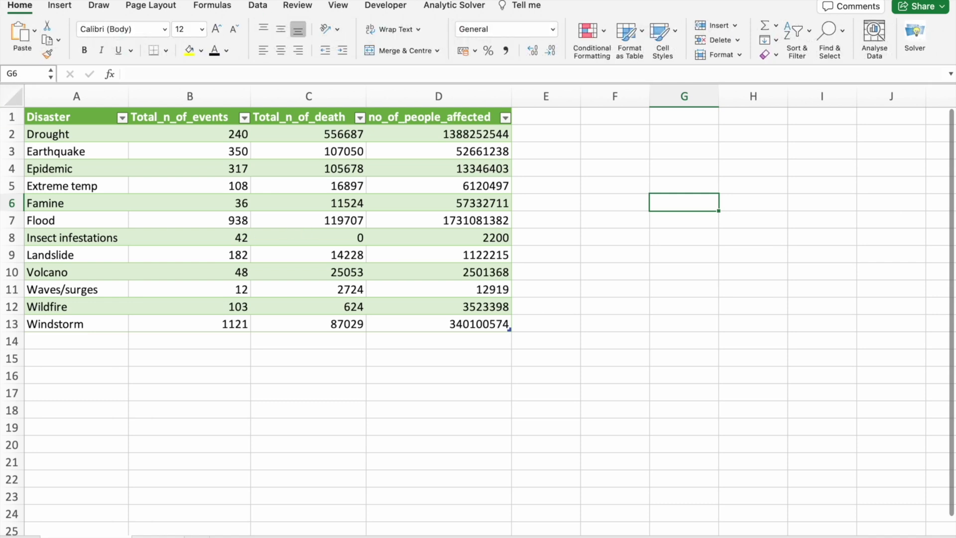
click(879, 34)
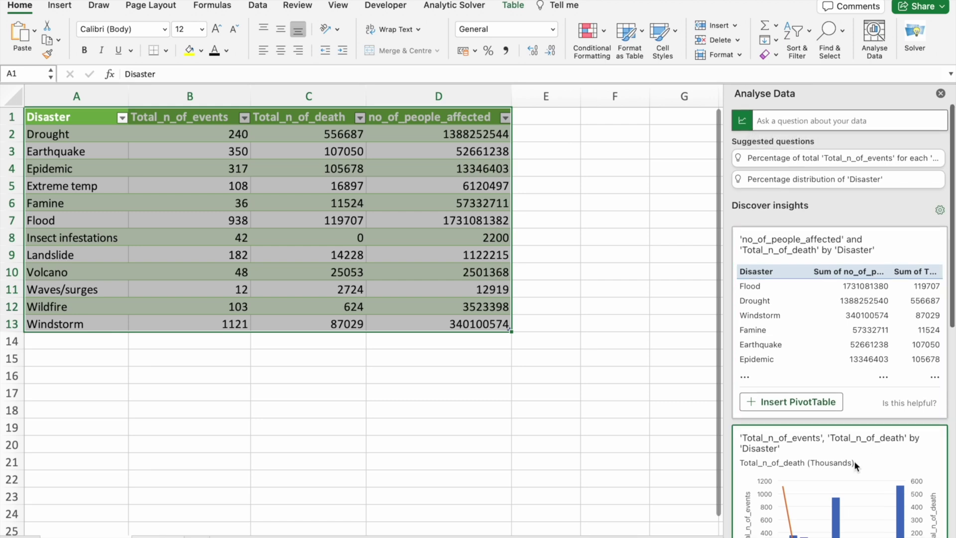
scroll(853, 461, down, 7)
scroll(854, 462, down, 3)
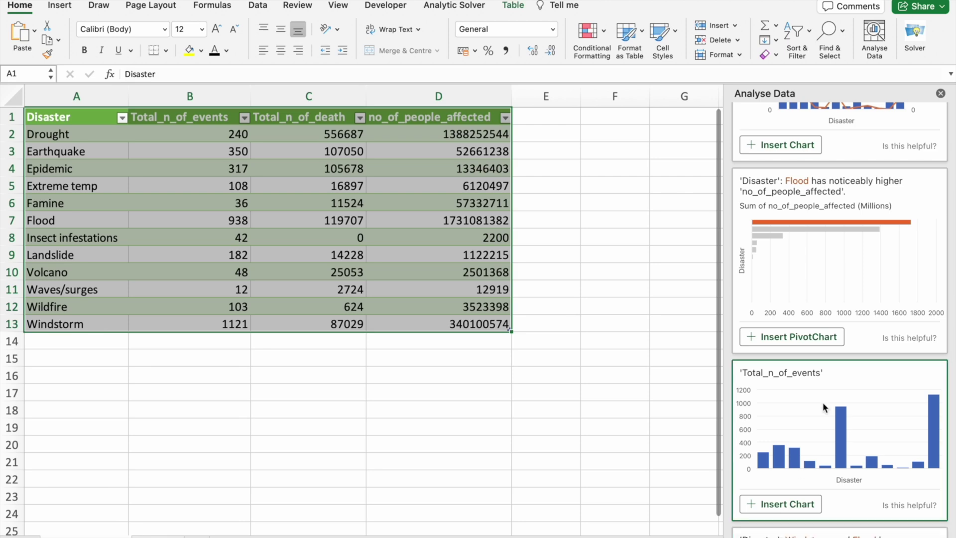
scroll(827, 398, down, 9)
scroll(830, 394, down, 5)
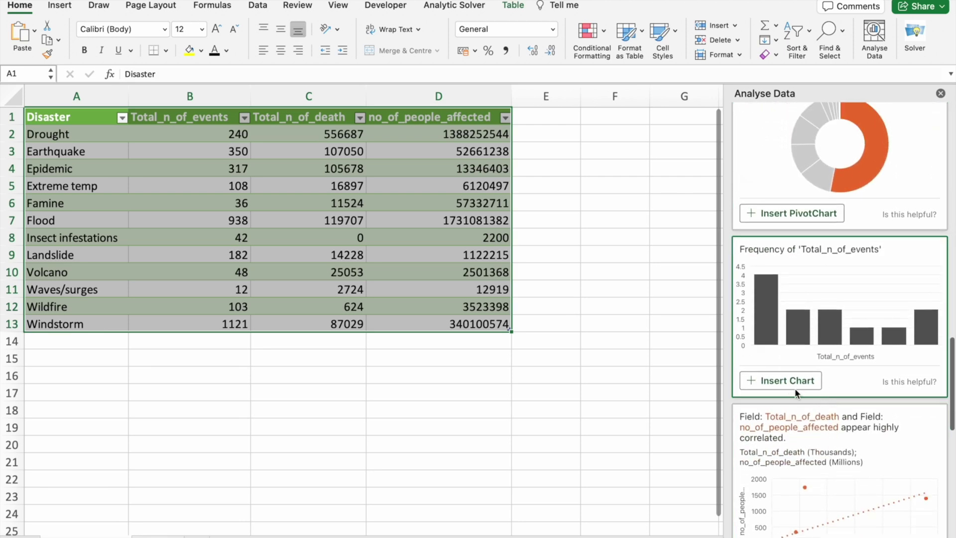
scroll(860, 312, up, 5)
scroll(858, 319, up, 1)
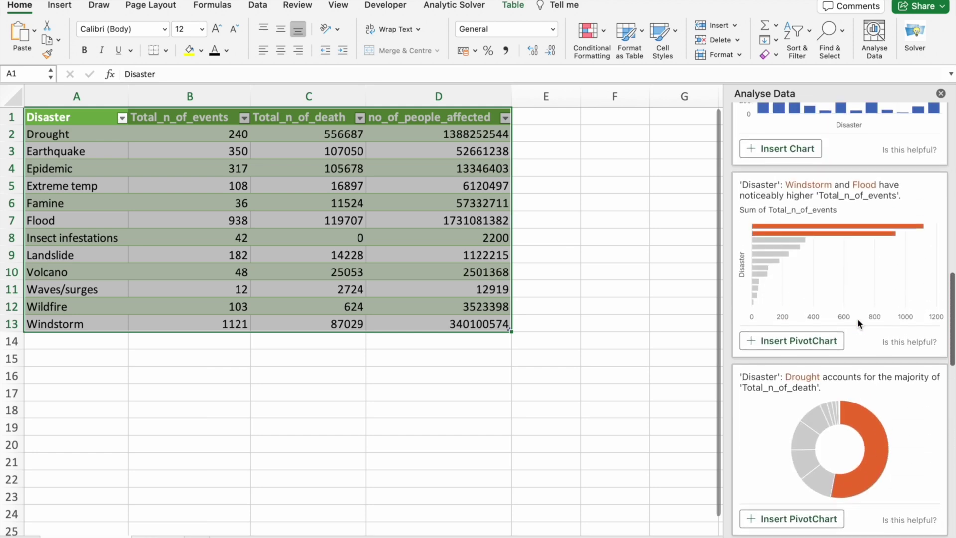
scroll(858, 319, up, 4)
scroll(857, 318, down, 15)
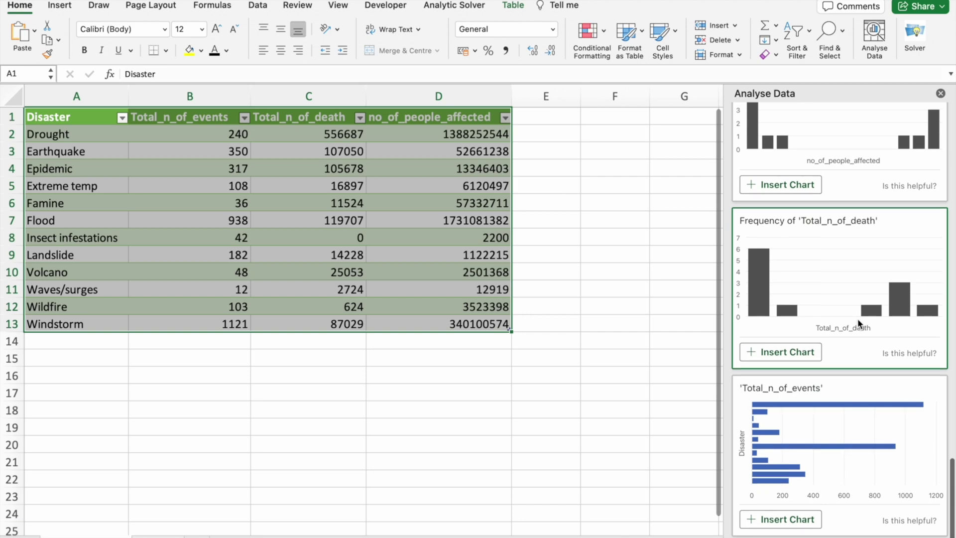
scroll(858, 318, up, 8)
scroll(858, 318, up, 3)
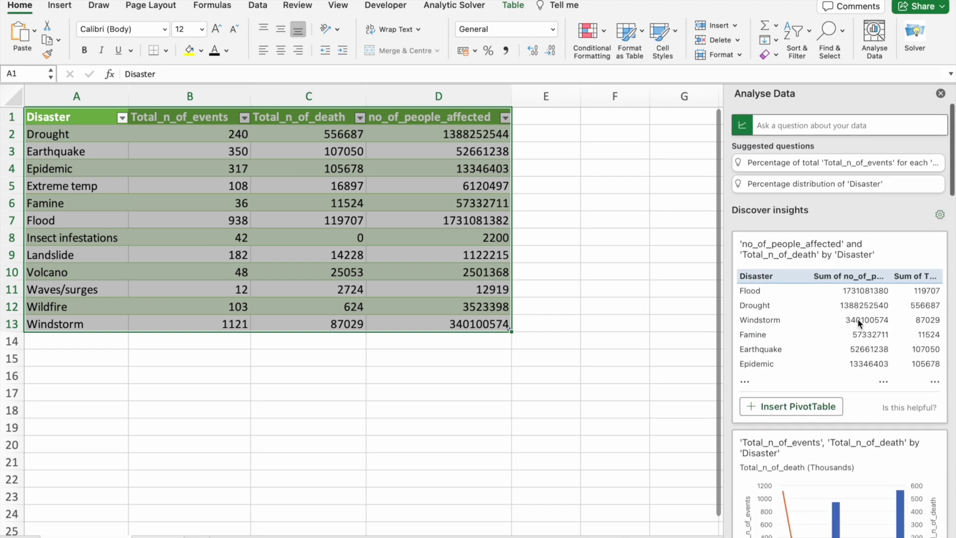
scroll(769, 299, down, 3)
scroll(770, 299, down, 3)
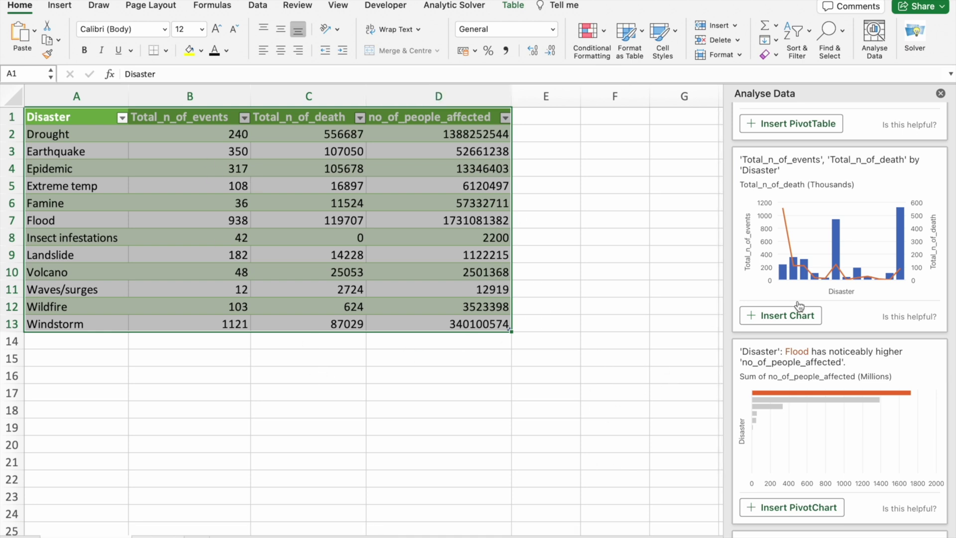
scroll(800, 311, up, 3)
scroll(787, 249, down, 3)
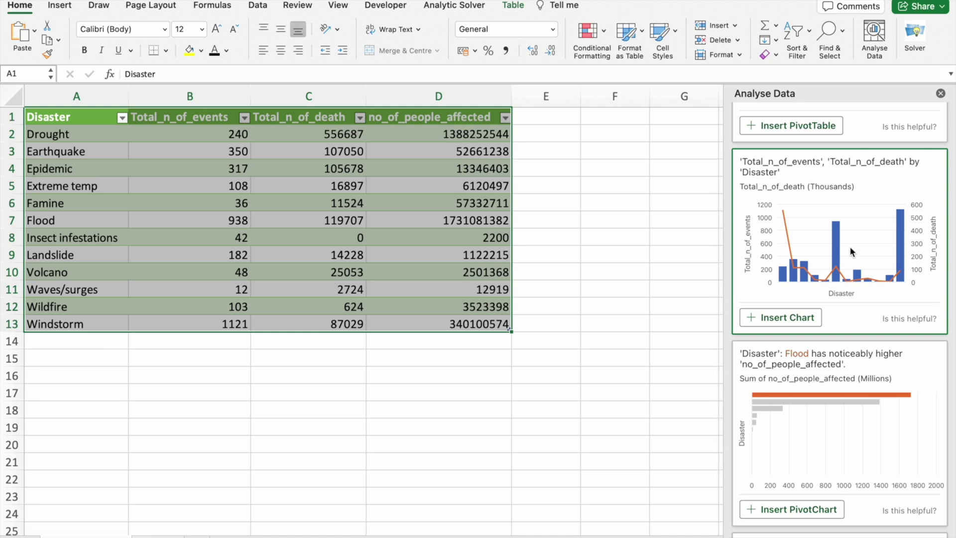
scroll(849, 246, down, 4)
scroll(850, 246, down, 3)
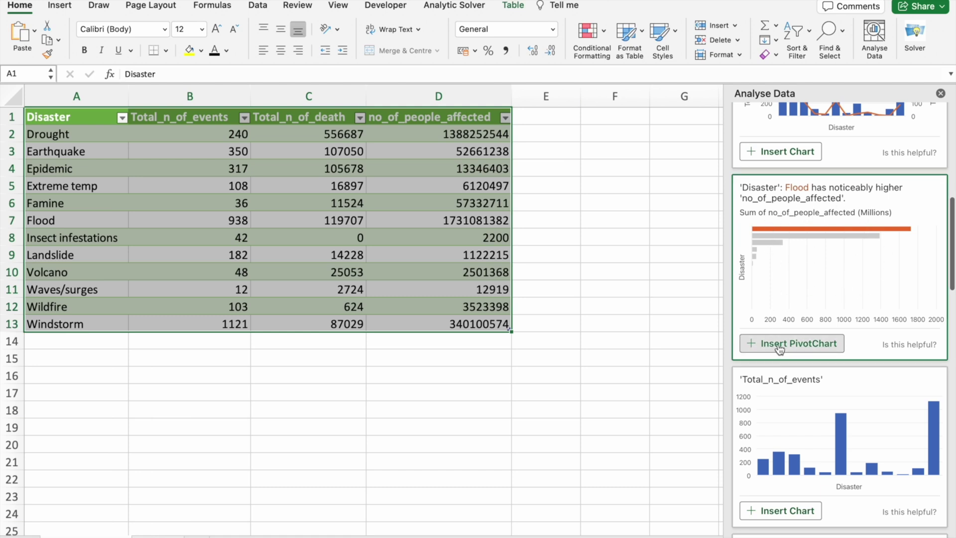
Insert the Flood people-affected PivotChart and check Flood's total in the new pivot table
click(816, 347)
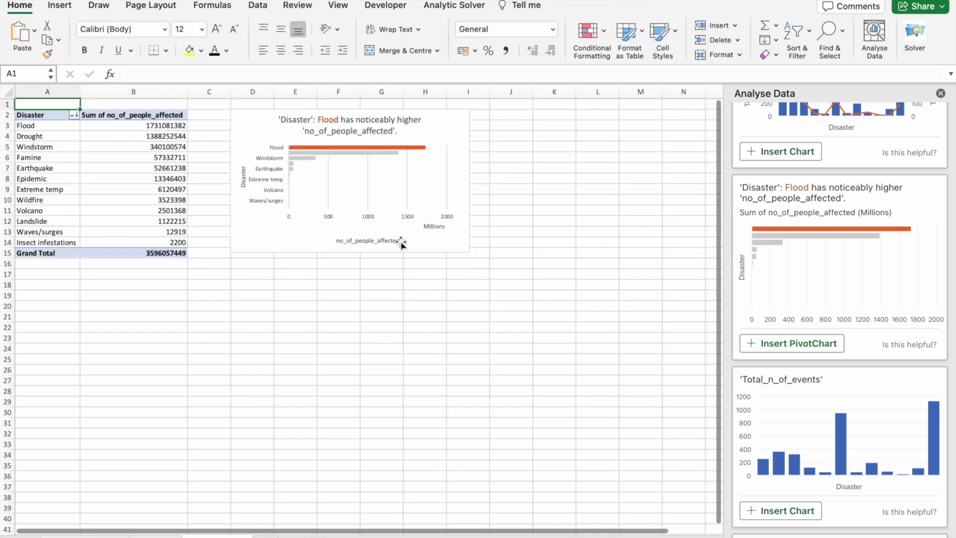
scroll(361, 310, up, 5)
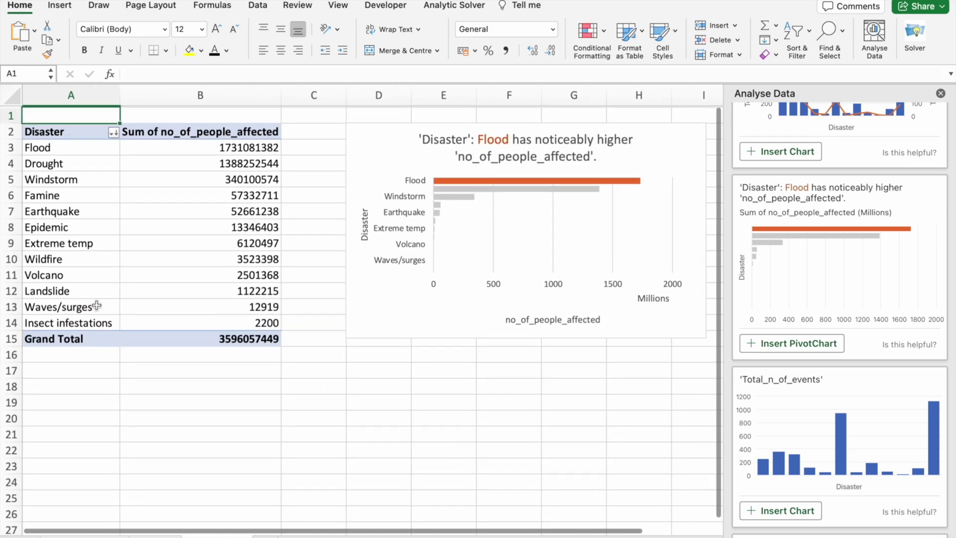
click(62, 147)
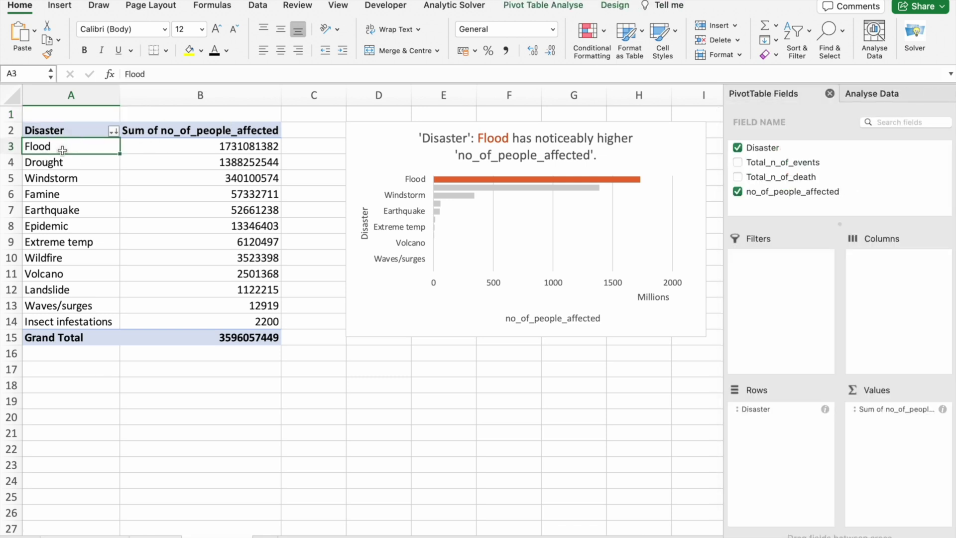
click(205, 152)
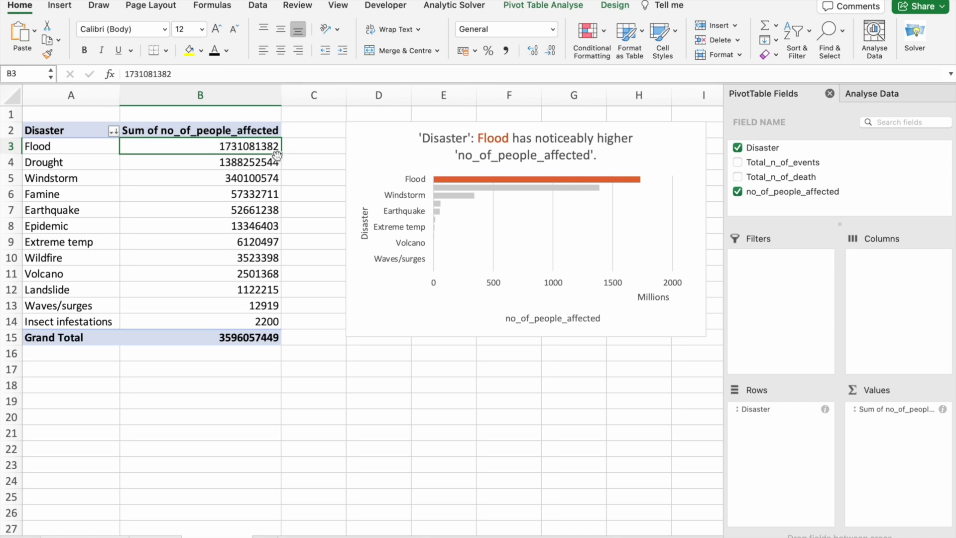
click(82, 149)
click(231, 146)
Move the people-affected bar chart up beside the pivot table
click(392, 155)
drag(404, 310, 368, 418)
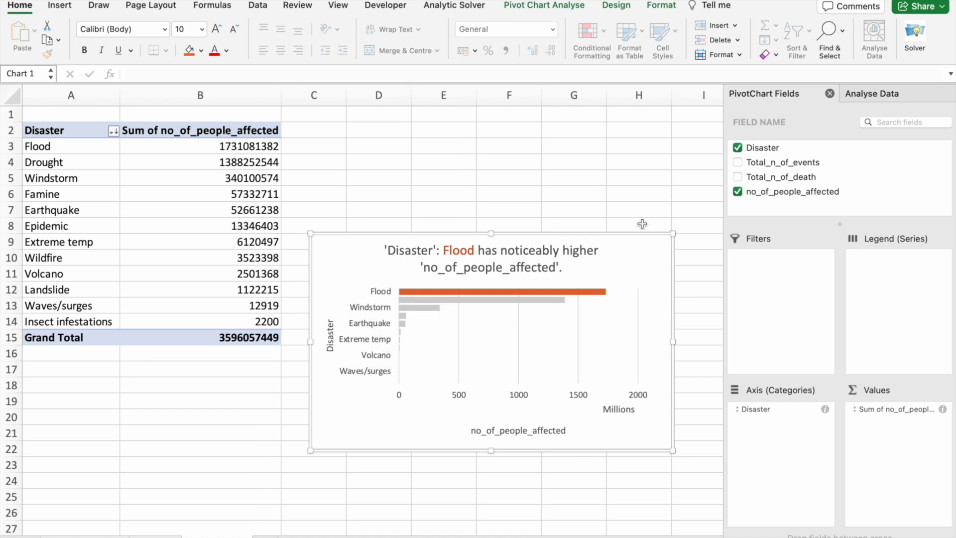
drag(632, 254, 632, 144)
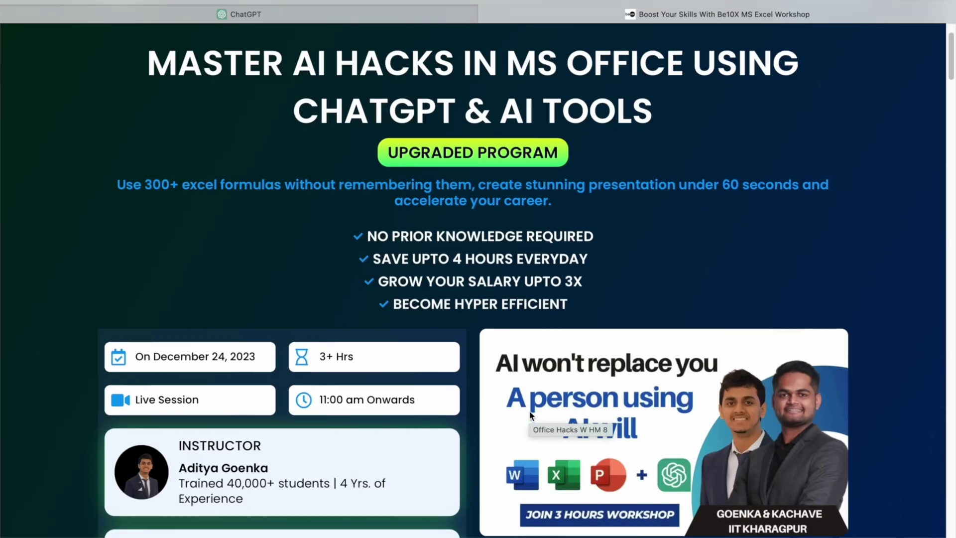
scroll(531, 415, down, 2)
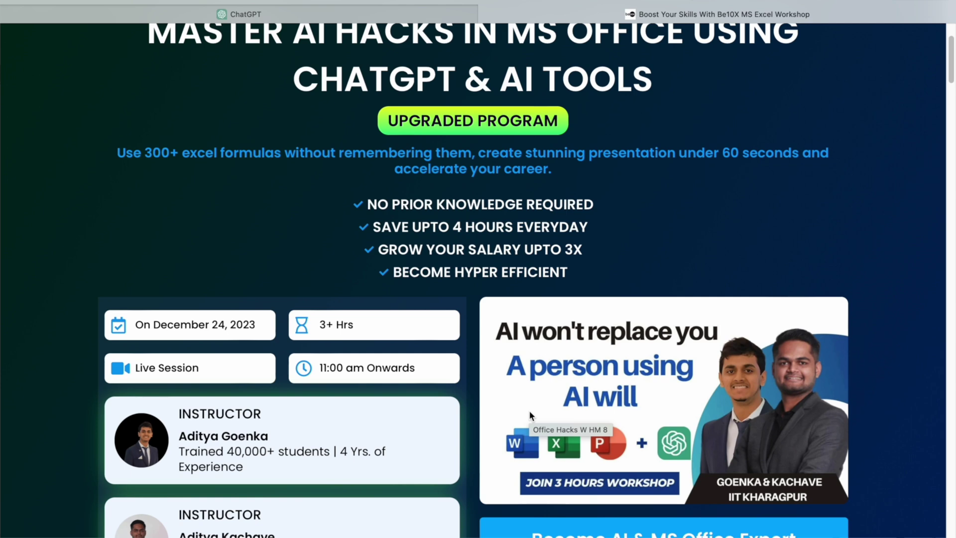
scroll(530, 411, down, 1)
scroll(530, 412, down, 4)
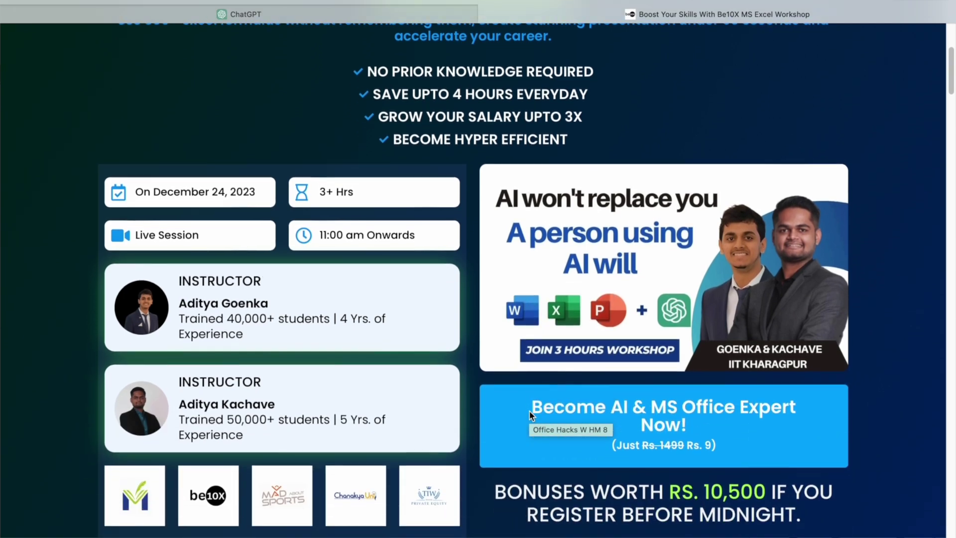
scroll(530, 412, down, 6)
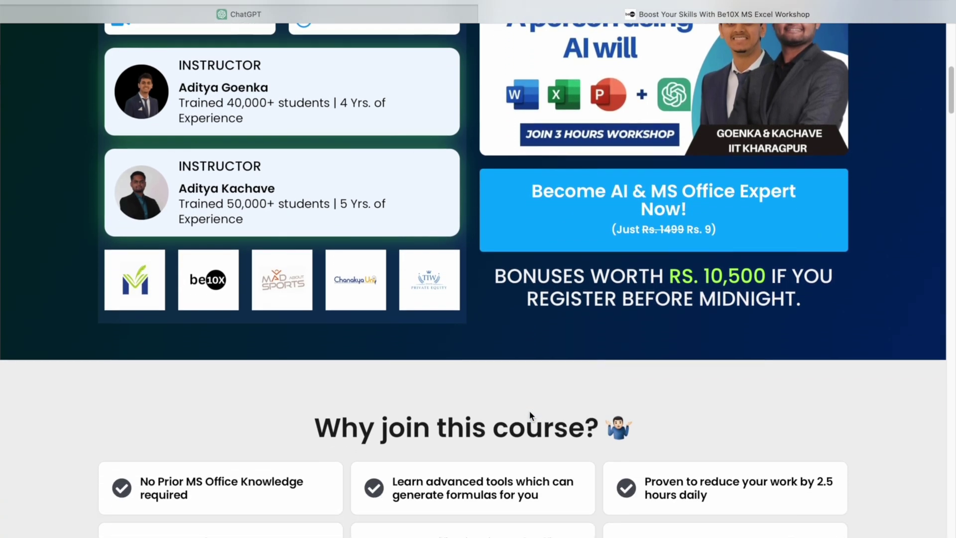
scroll(529, 411, down, 5)
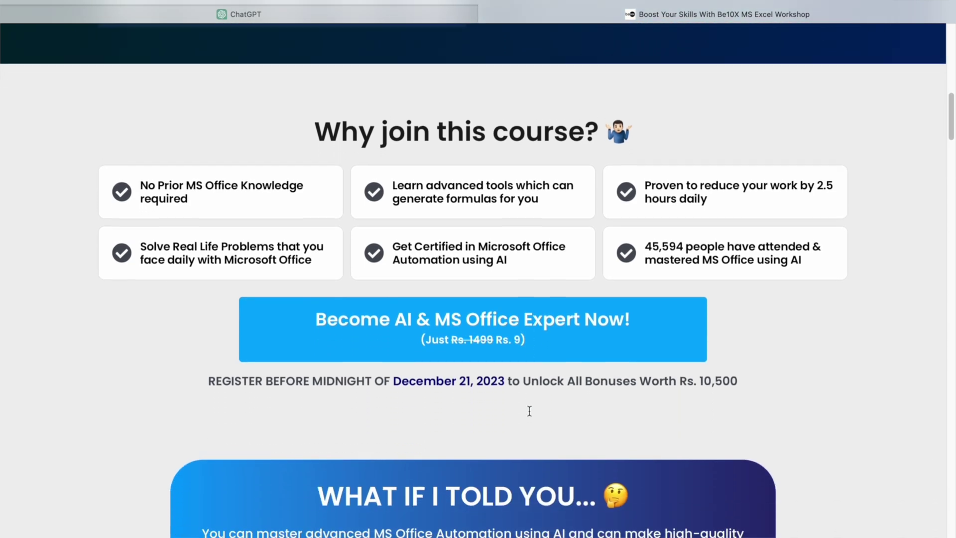
scroll(529, 411, down, 8)
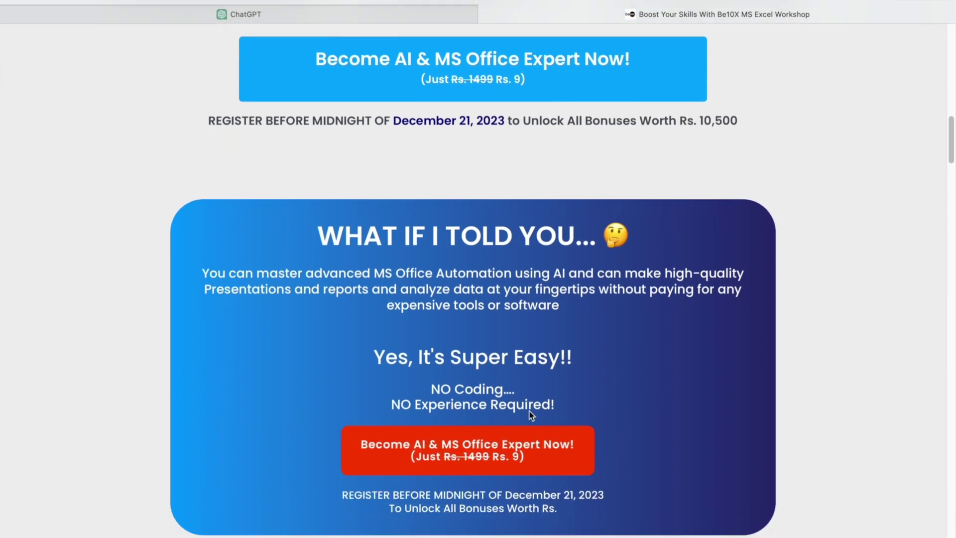
scroll(530, 414, down, 8)
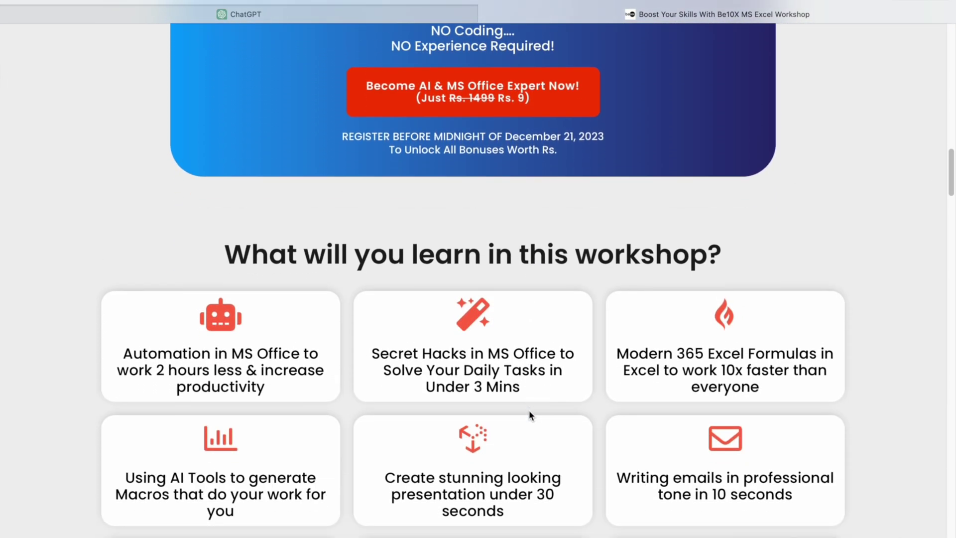
scroll(530, 412, down, 6)
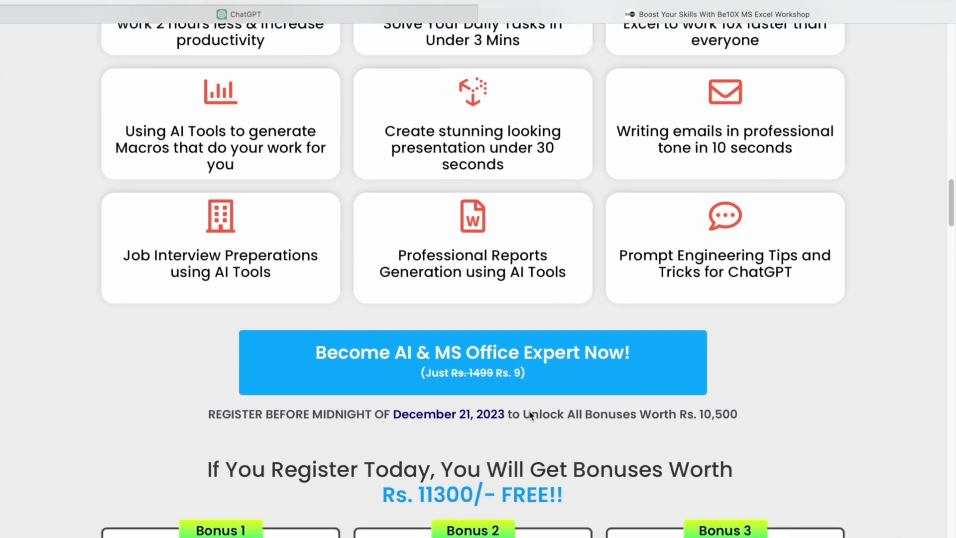
scroll(529, 410, down, 3)
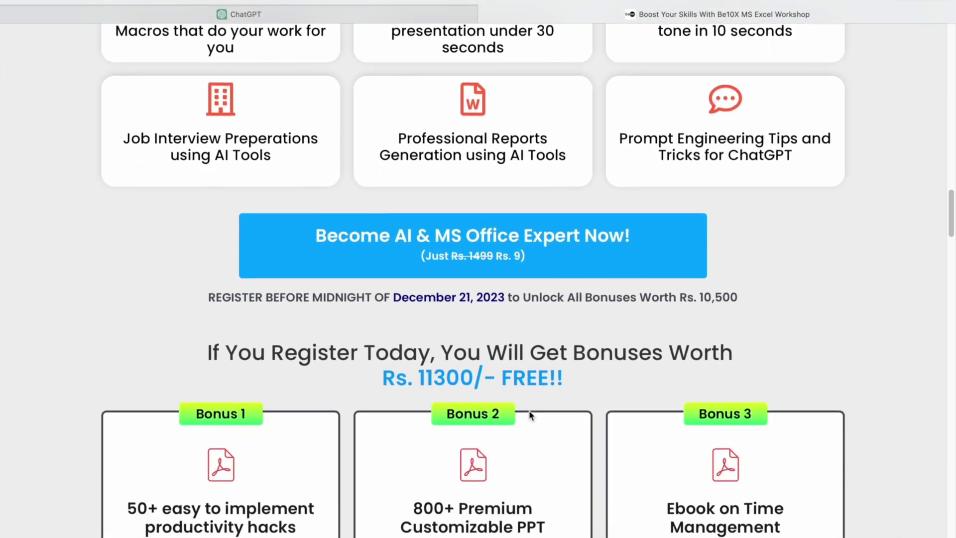
scroll(529, 411, down, 5)
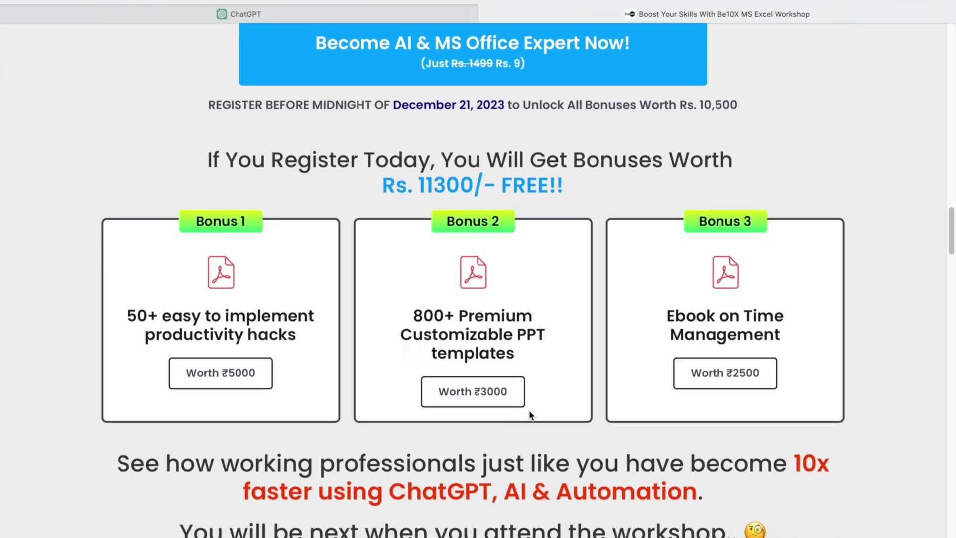
scroll(529, 410, down, 2)
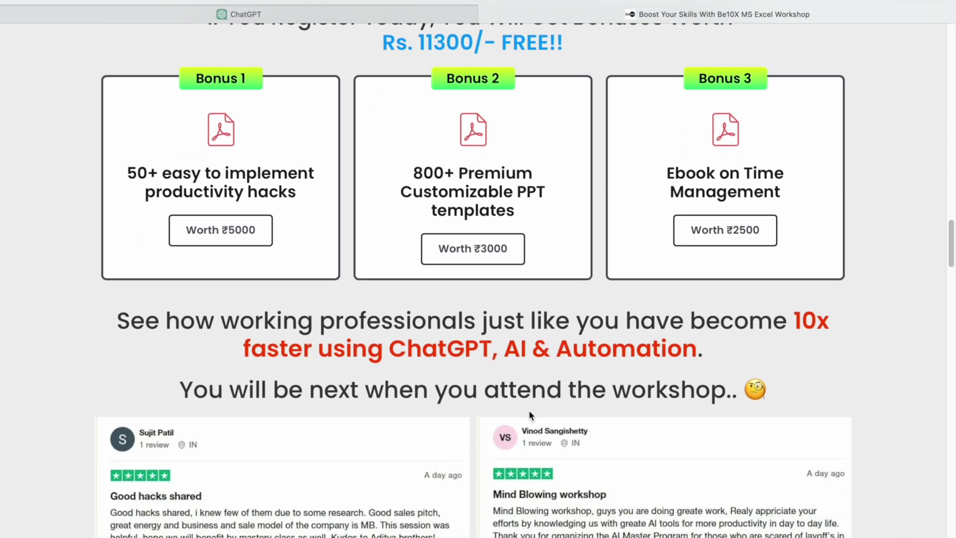
scroll(529, 410, down, 4)
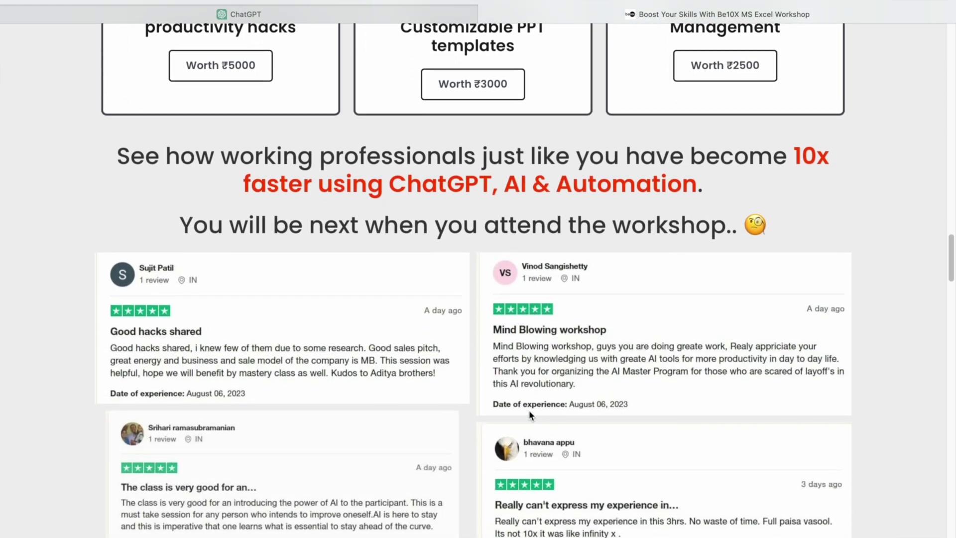
scroll(529, 410, down, 6)
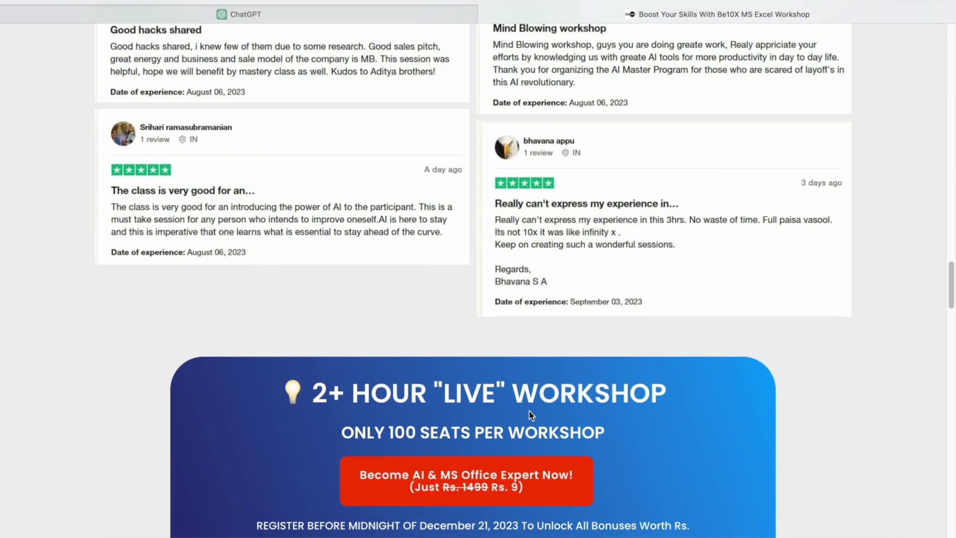
scroll(531, 415, down, 2)
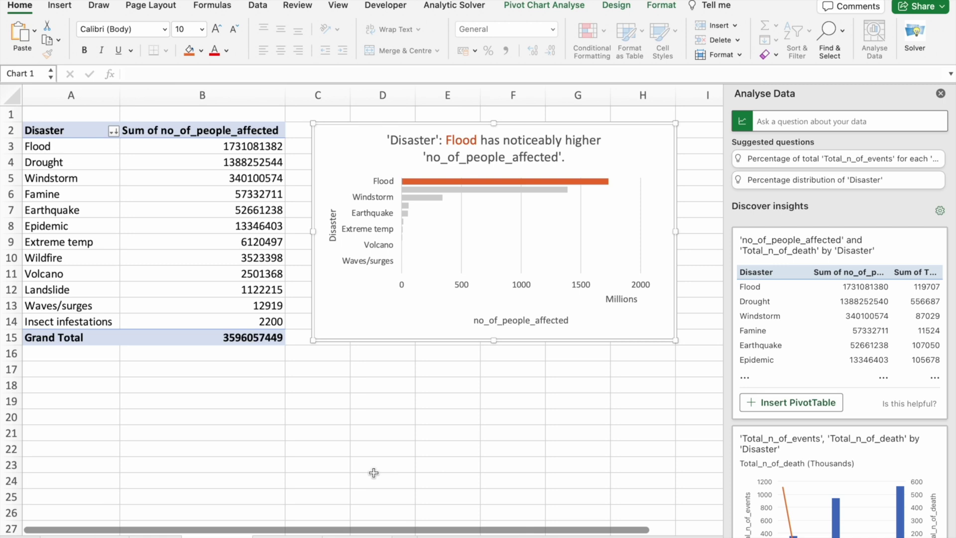
Paste the people-affected PivotChart onto the blank sheet near cell A1
click(351, 179)
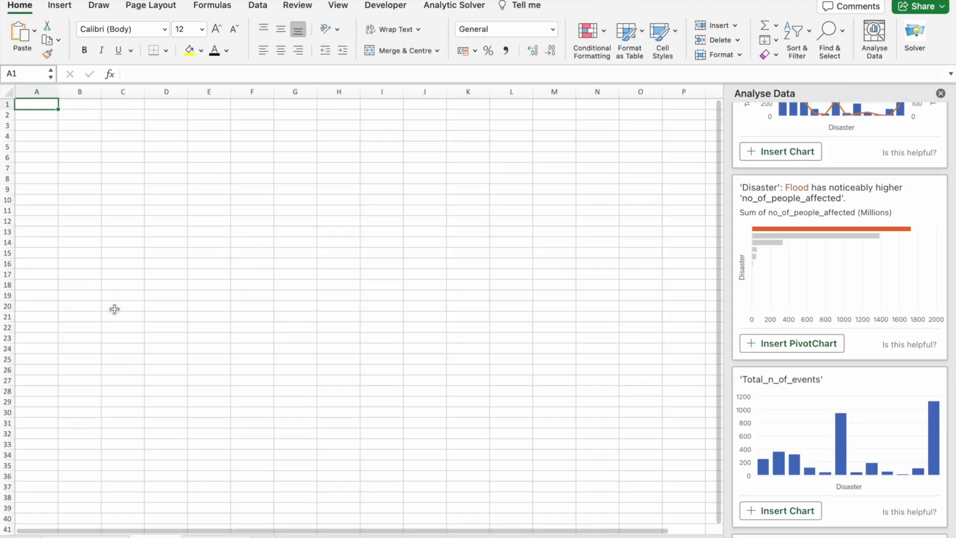
key(ctrl+v)
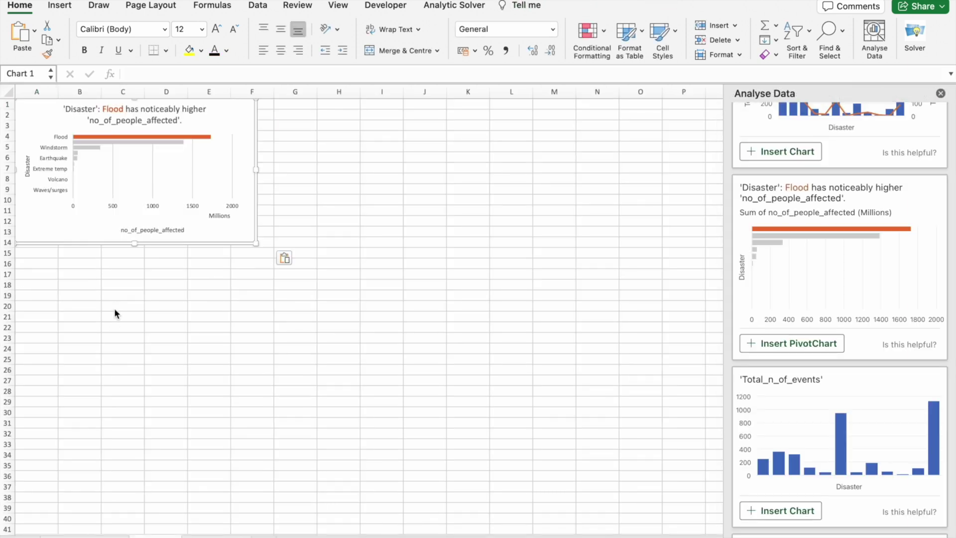
mouse_move(205, 120)
mouse_down()
mouse_move(239, 137)
mouse_move(212, 119)
mouse_up()
Replace the underscored field-name text in the chart title with 'of' and spaces
double_click(164, 127)
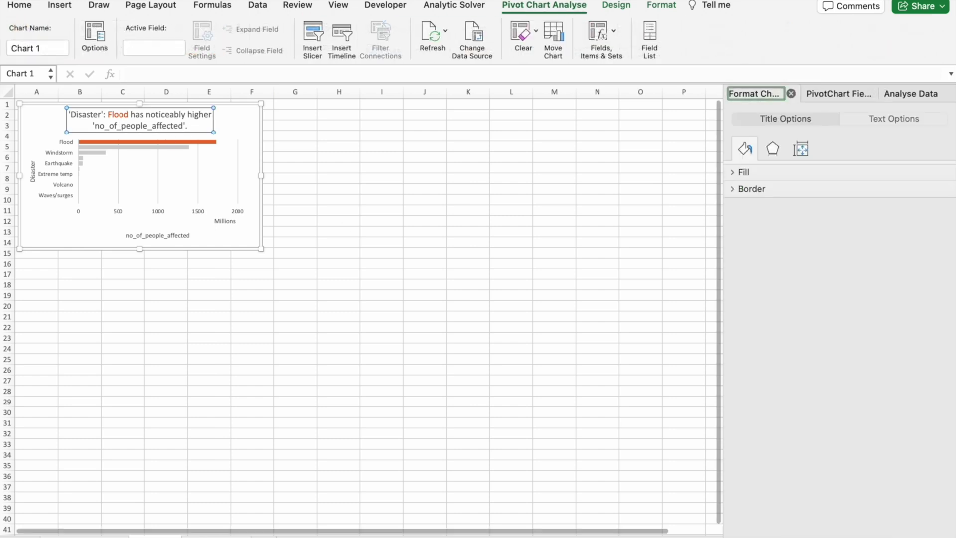
scroll(119, 125, up, 3)
click(143, 142)
key(BackSpace)
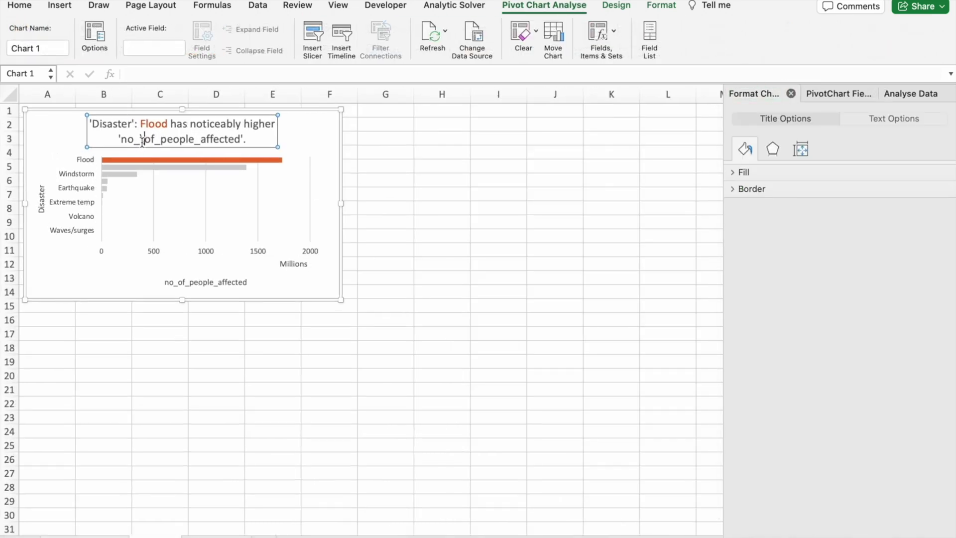
key(Delete)
key(Delete)
key(Delete)
text(of)
click(180, 141)
key(BackSpace)
Change 'no' to 'number' in the title and delete its trailing apostrophe
click(266, 124)
key(BackSpace)
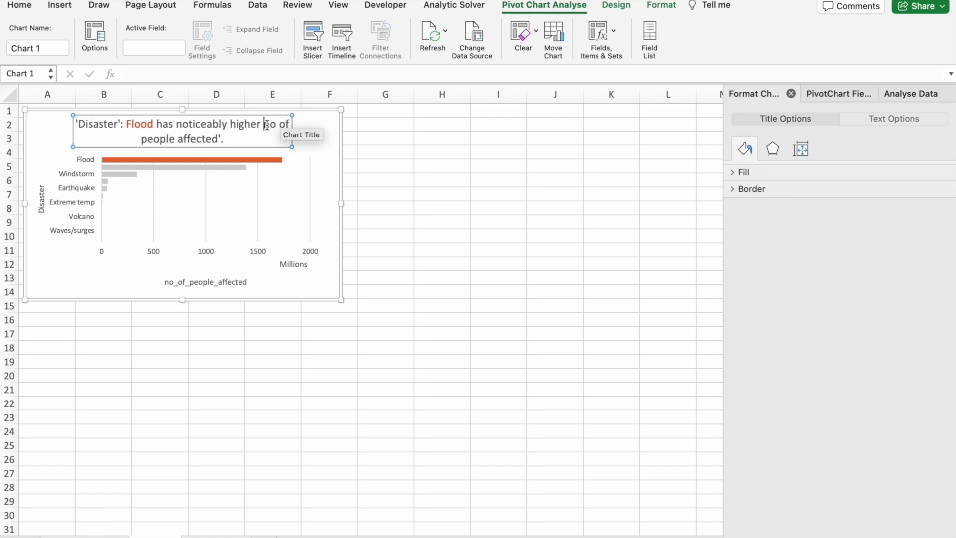
key(Delete)
key(Delete)
text(number)
key(Down)
key(Left)
key(BackSpace)
click(382, 194)
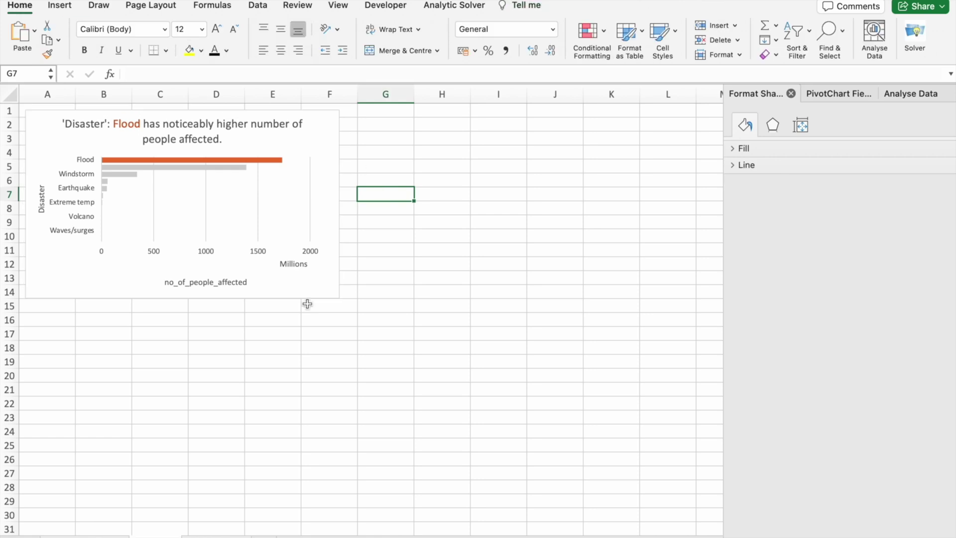
Insert the suggested Total_n_of_events column chart from Analyse Data on the disaster table sheet
click(92, 532)
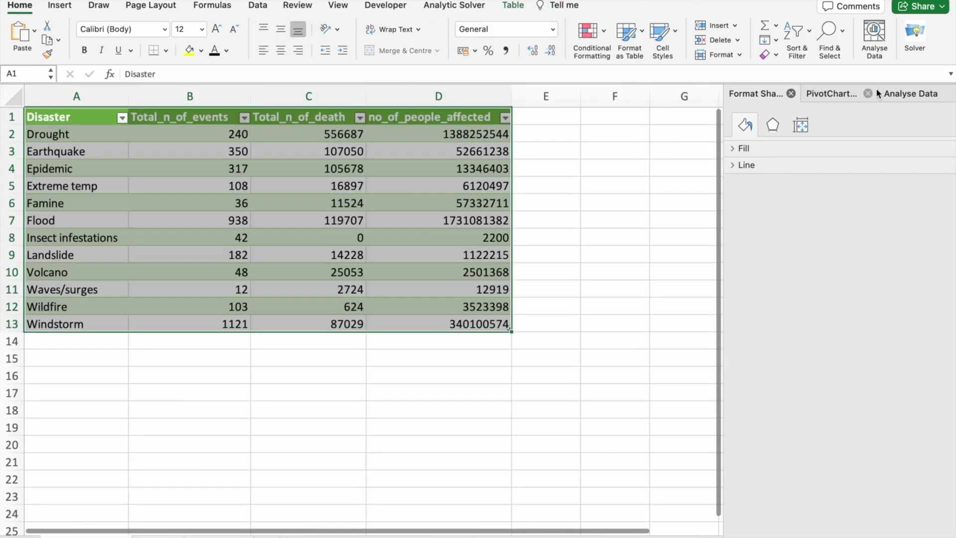
click(909, 94)
scroll(884, 314, down, 4)
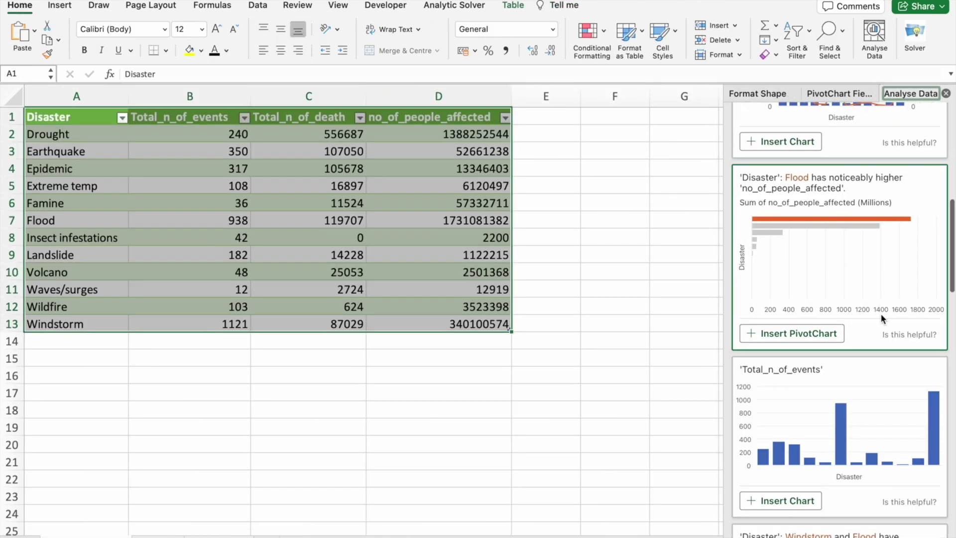
scroll(882, 318, down, 3)
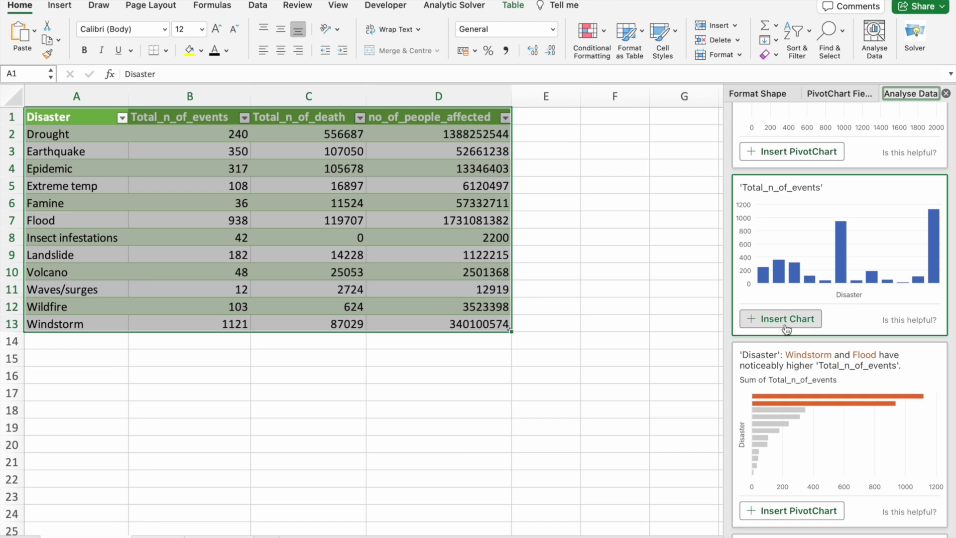
click(803, 320)
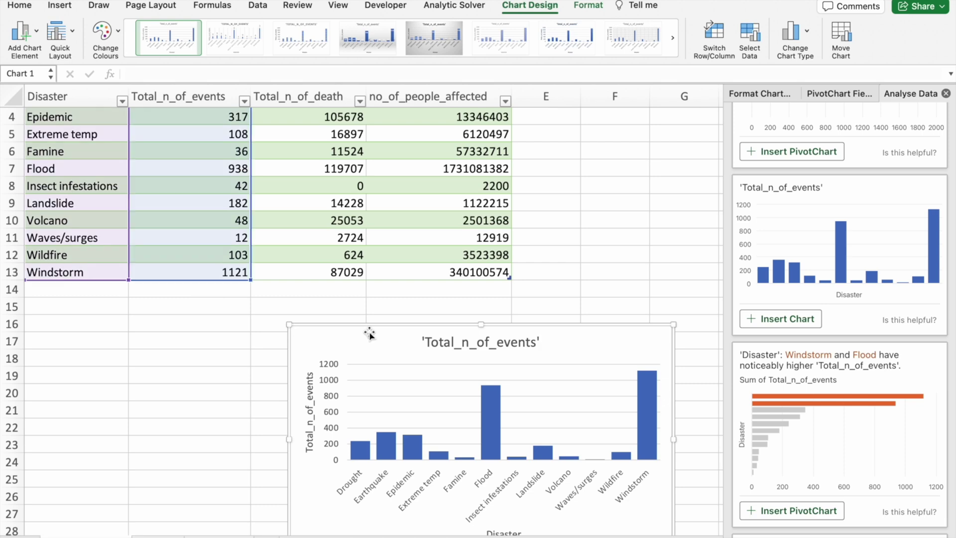
Move the column chart onto the sheet holding the flood bar chart
key(super+z)
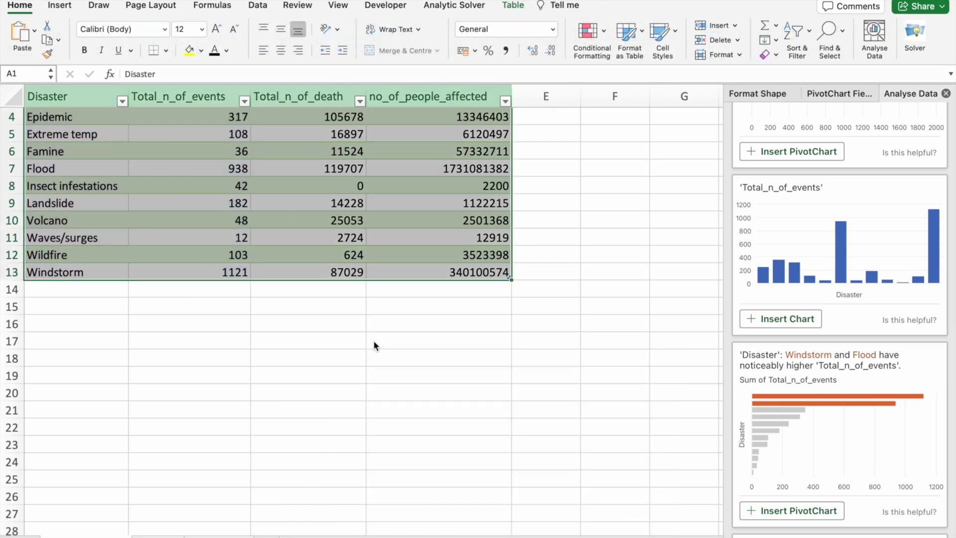
click(150, 534)
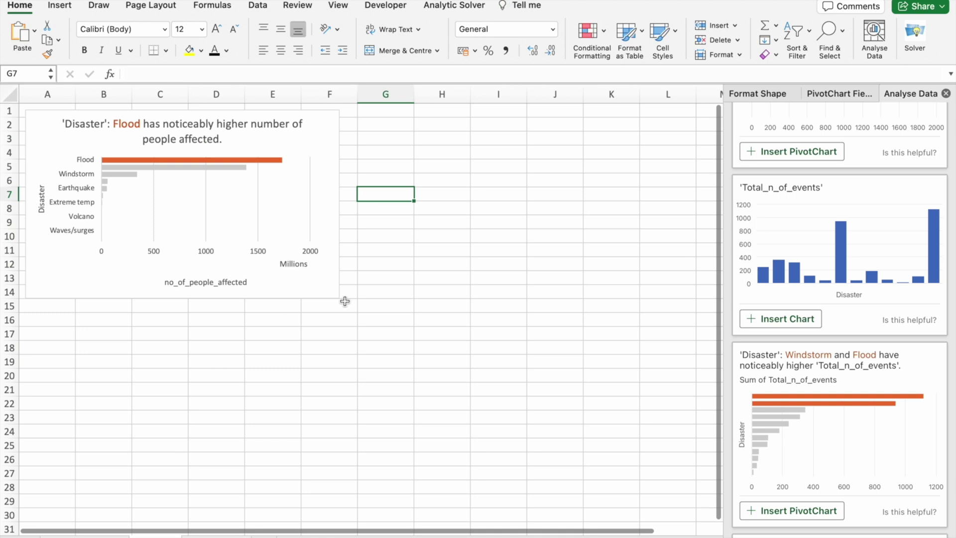
key(super+v)
Place the column chart beside the bar chart and inspect its Windstorm, Flood, Epidemic and Drought bars
drag(431, 186, 406, 118)
click(442, 361)
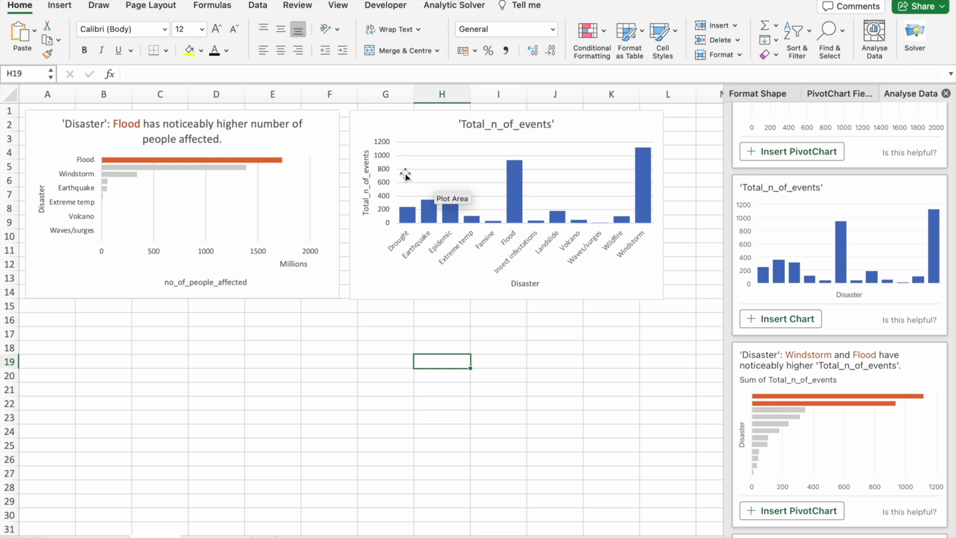
click(513, 193)
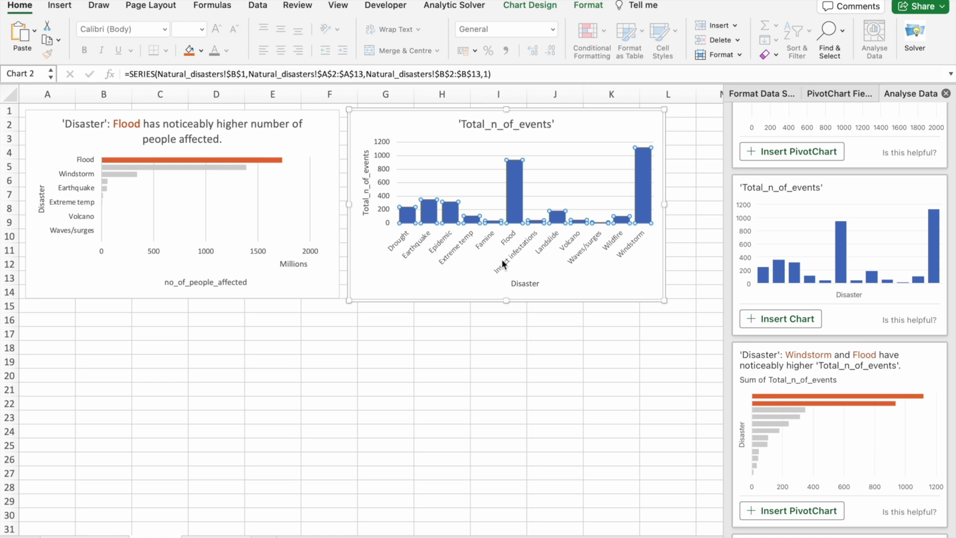
click(641, 163)
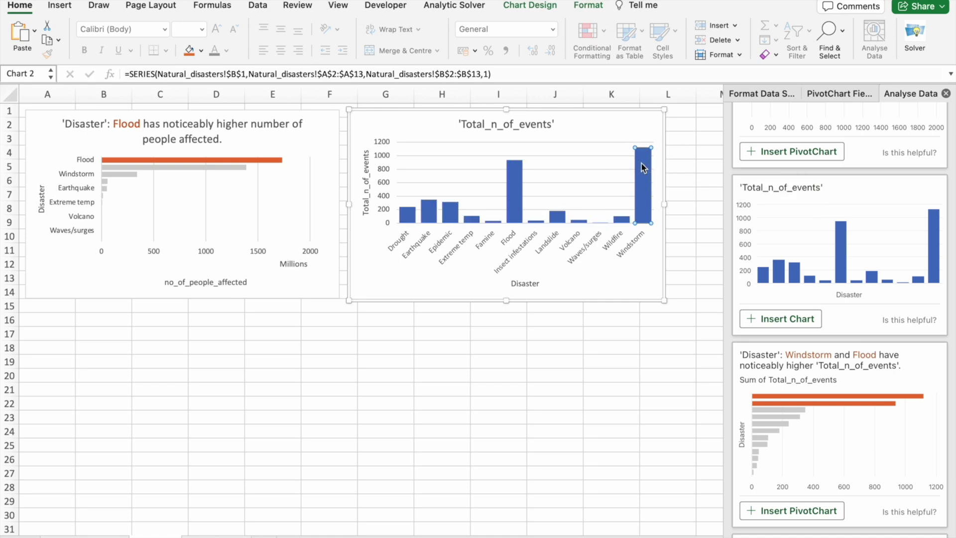
click(512, 177)
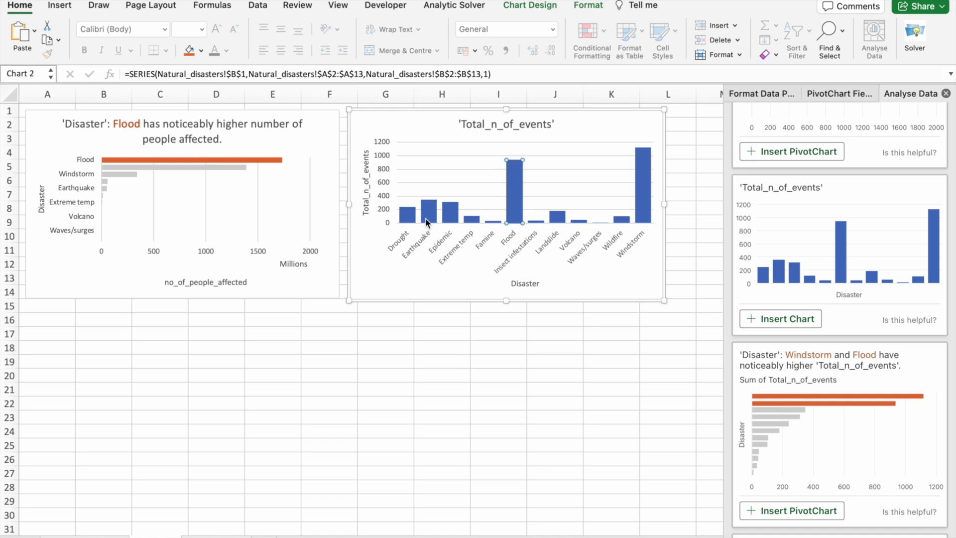
click(452, 218)
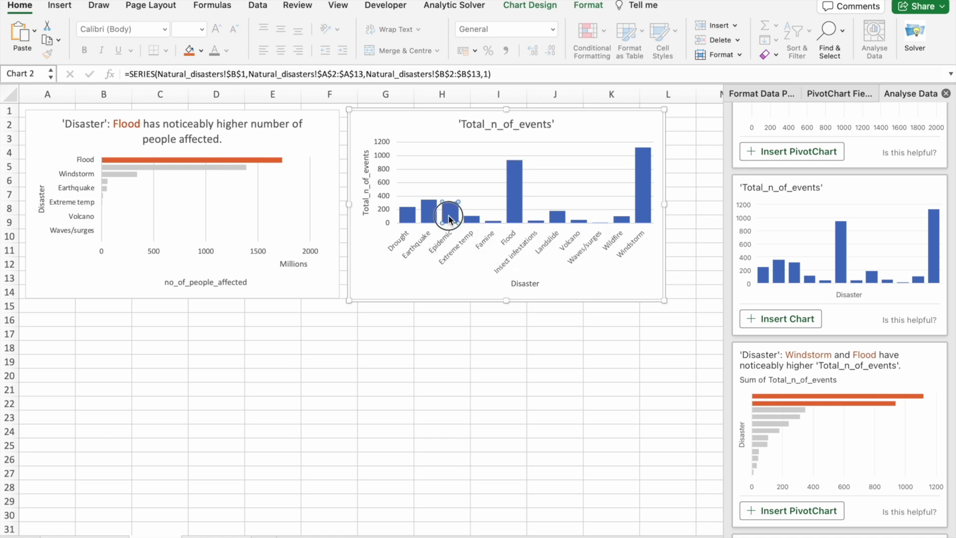
click(407, 214)
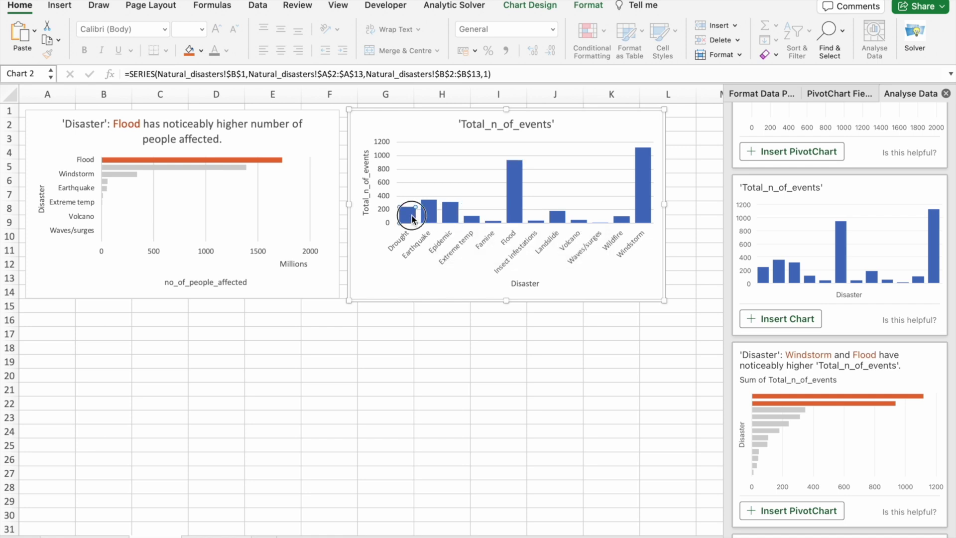
click(493, 200)
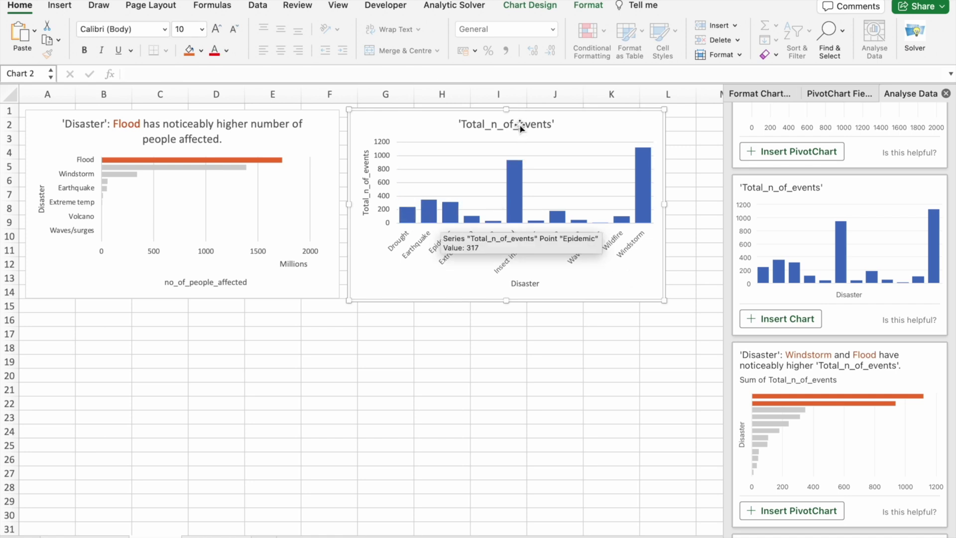
Edit the column chart title from Total_n_of_events to Total number of events
double_click(520, 125)
click(489, 124)
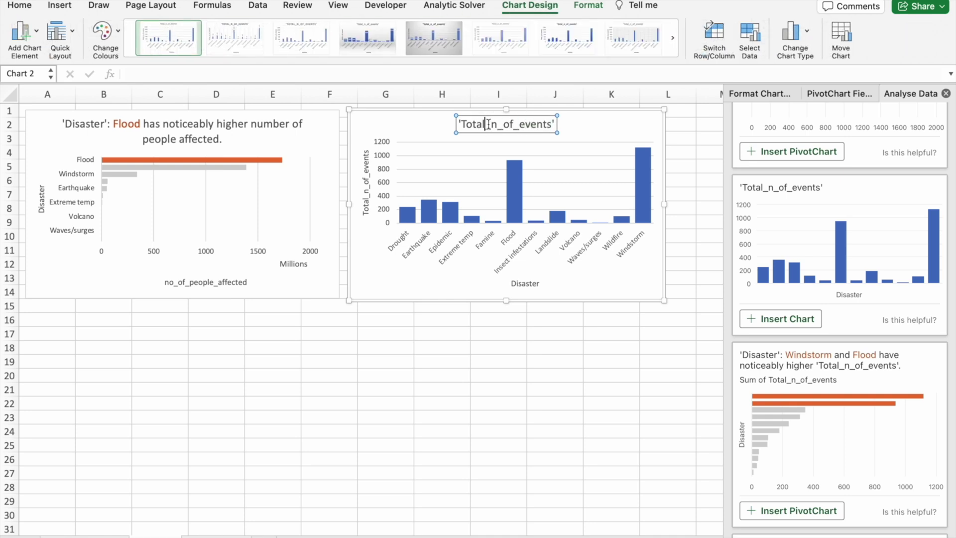
key(BackSpace)
click(499, 124)
key(BackSpace)
text(umber)
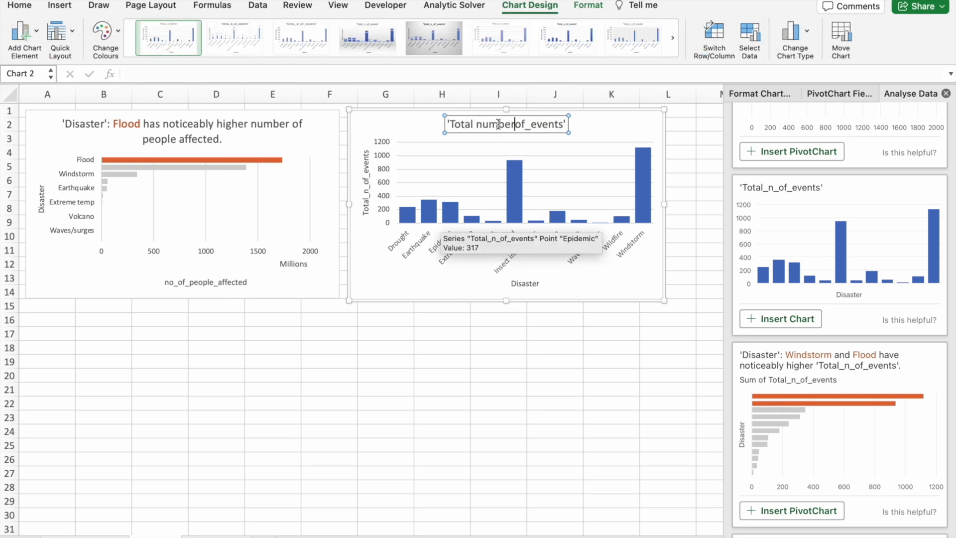
click(521, 125)
key(BackSpace)
Remove the quote marks around the title and go back to the data table sheet
click(588, 132)
click(451, 124)
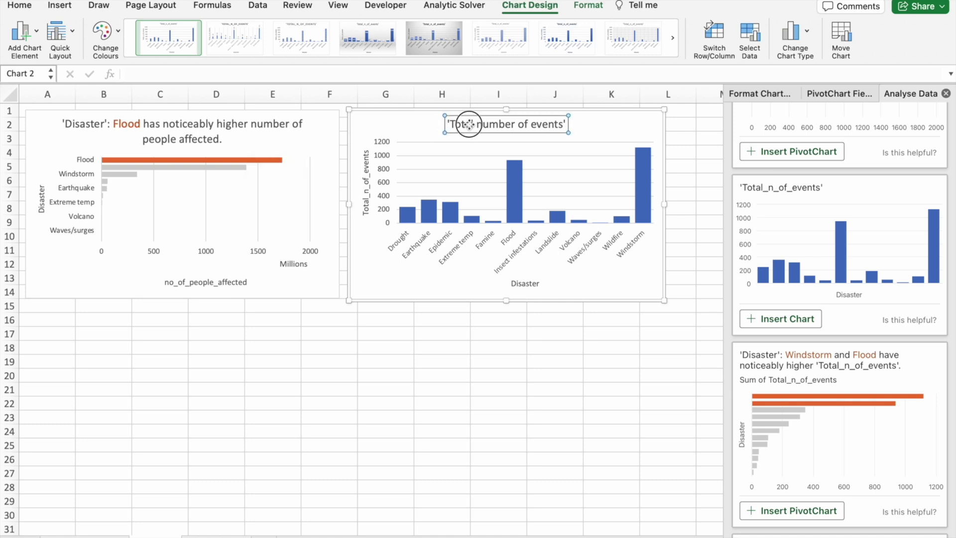
key(BackSpace)
click(566, 124)
key(BackSpace)
click(588, 145)
click(616, 478)
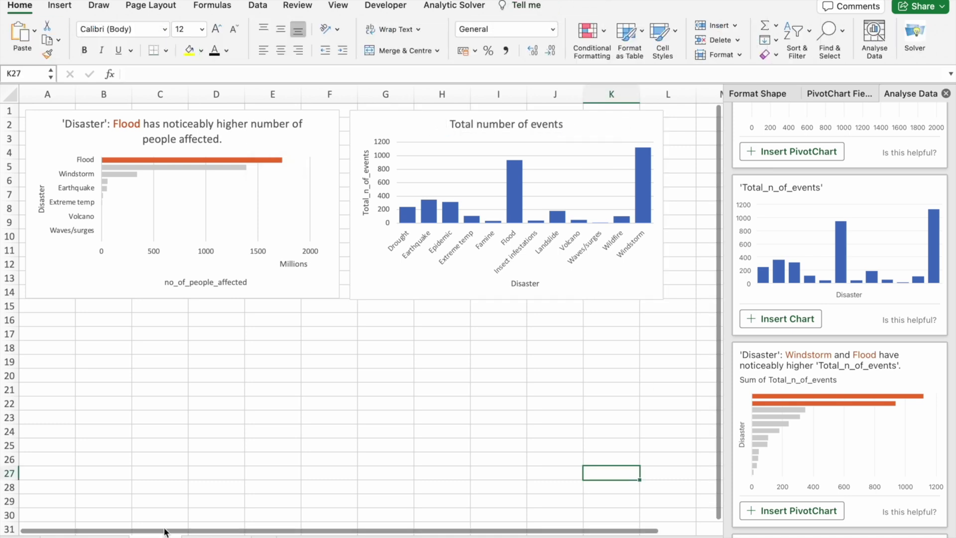
click(167, 534)
Insert the Drought deaths doughnut PivotChart and check Drought's 556687 death total
scroll(829, 422, down, 5)
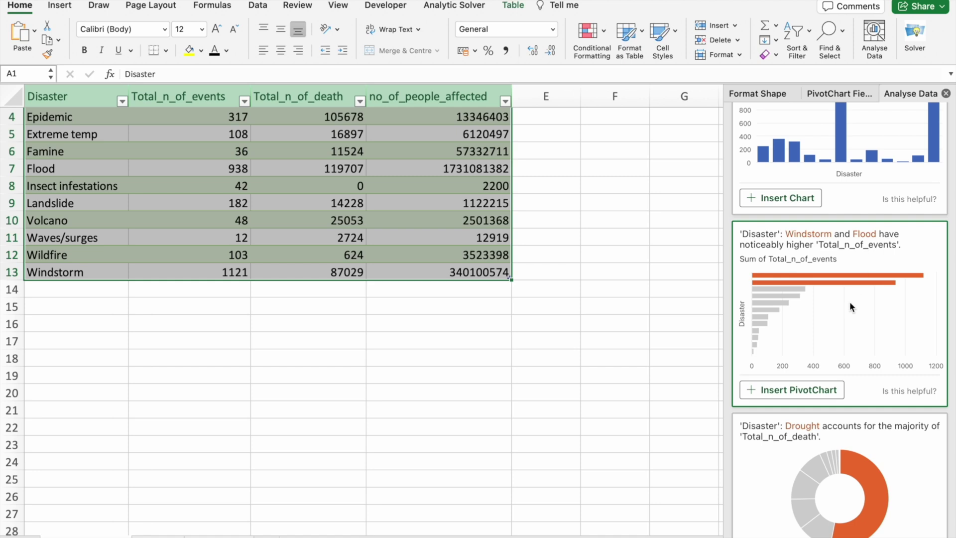
scroll(850, 301, down, 3)
scroll(851, 306, down, 3)
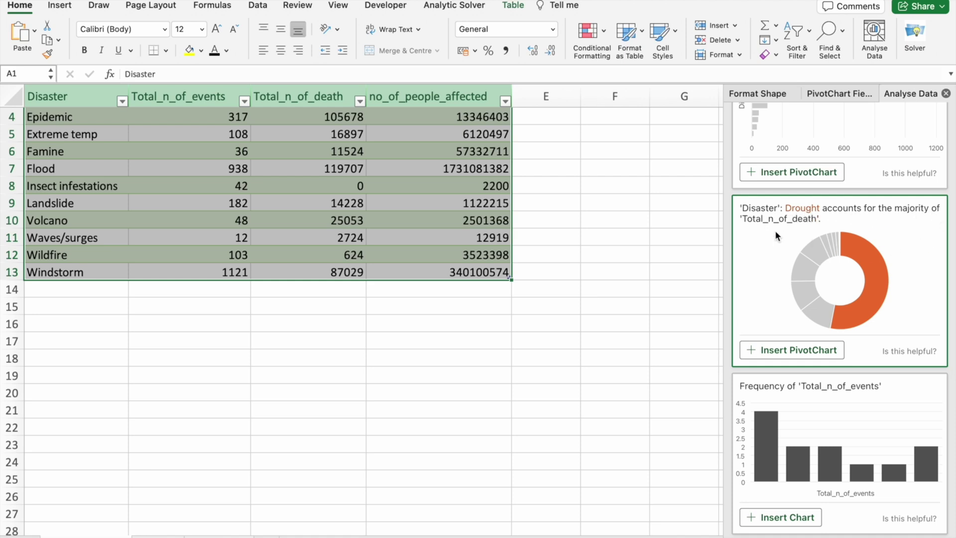
click(790, 351)
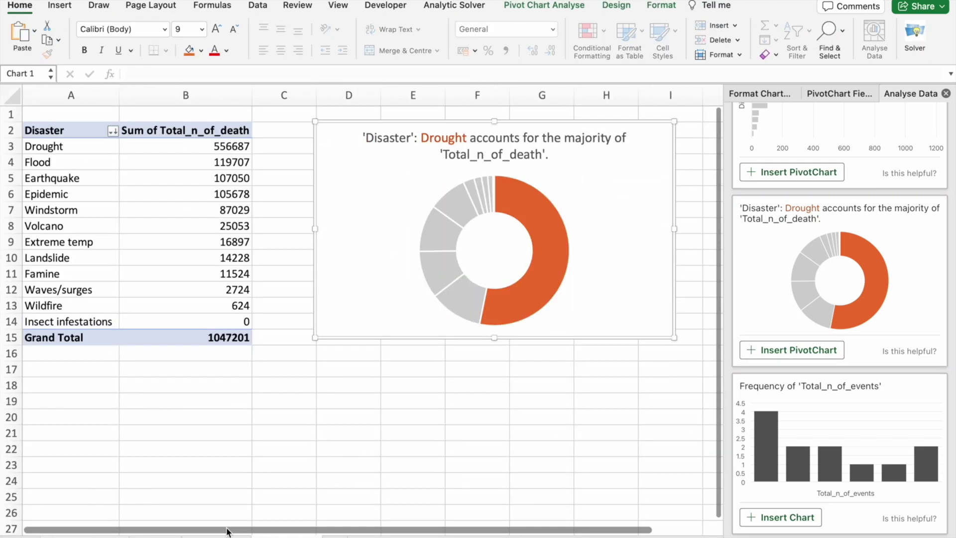
click(50, 148)
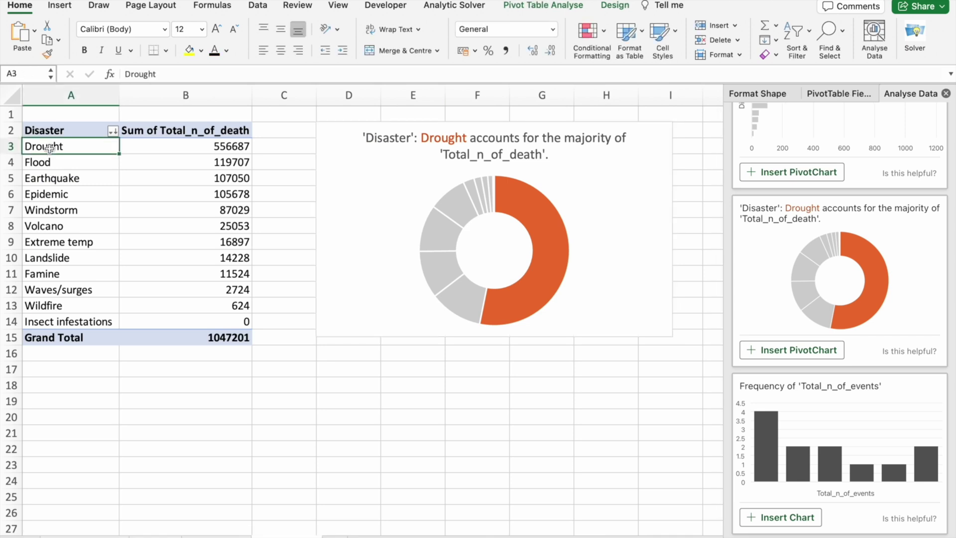
click(169, 148)
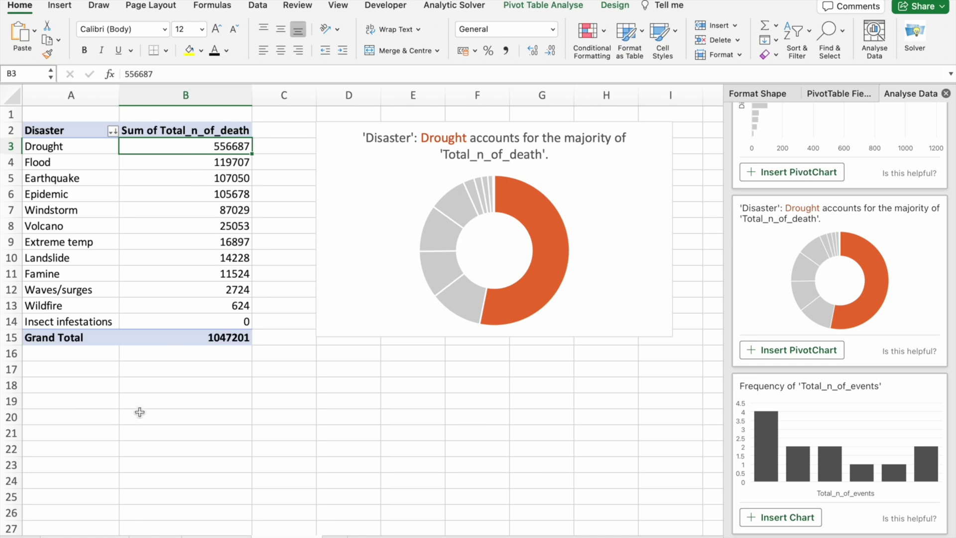
click(81, 150)
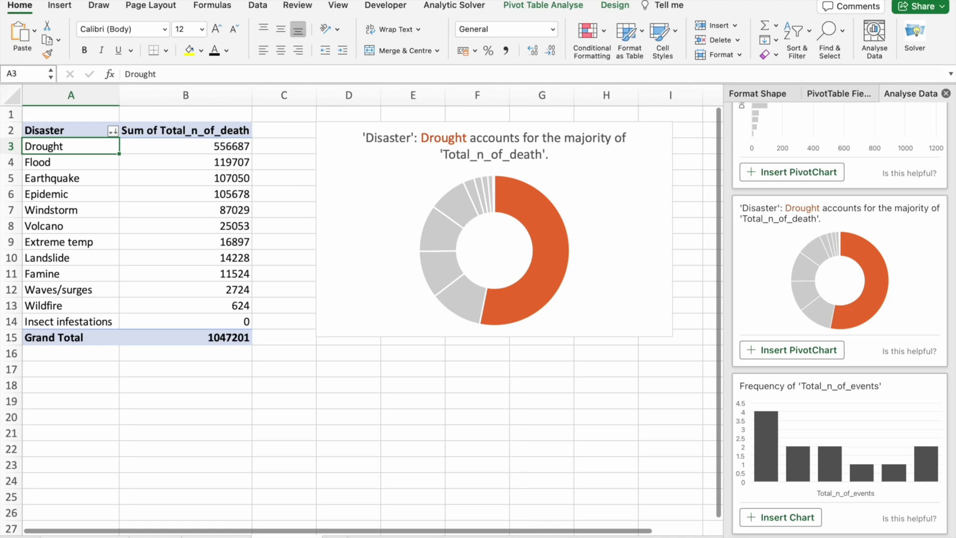
Look over the flood bar chart on the charts sheet, then return to the Drought pivot sheet
click(164, 534)
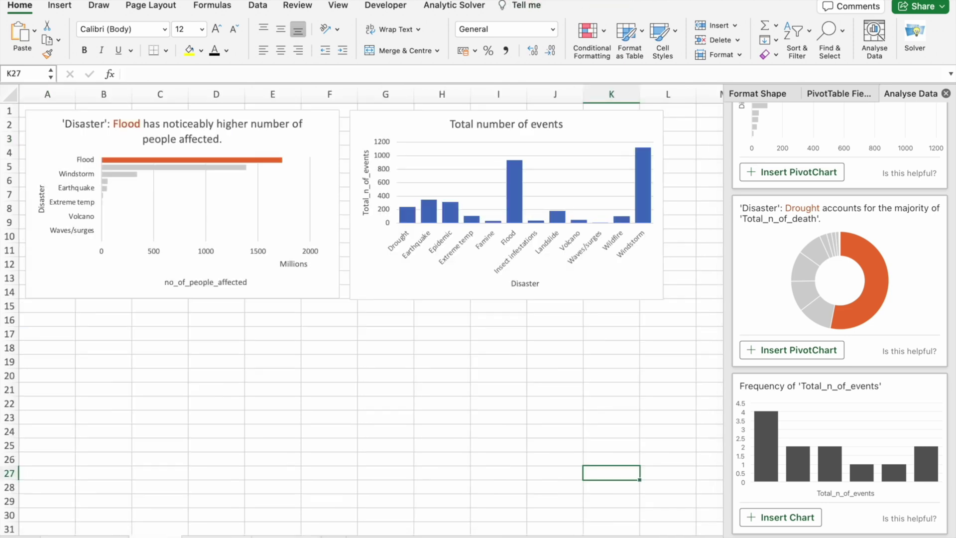
scroll(219, 325, down, 1)
scroll(218, 325, up, 1)
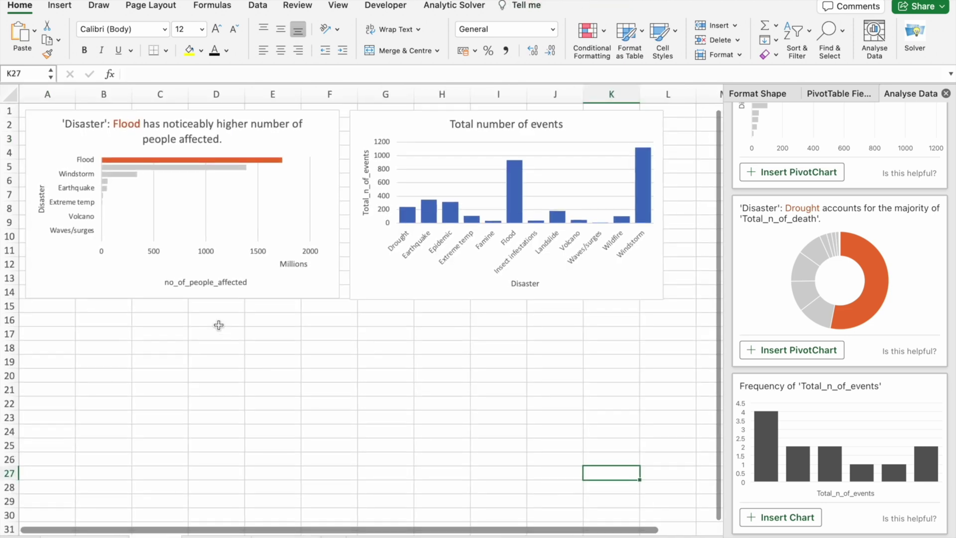
click(164, 131)
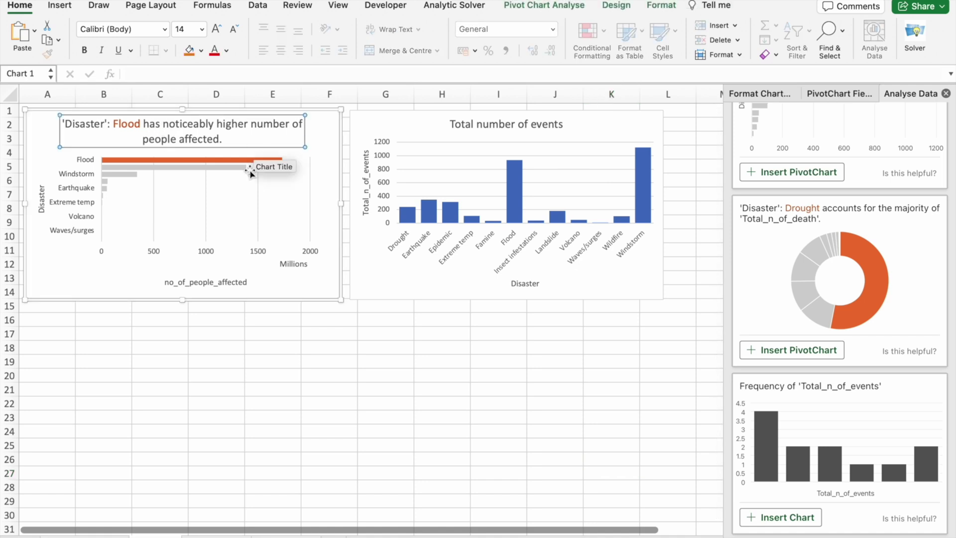
click(321, 124)
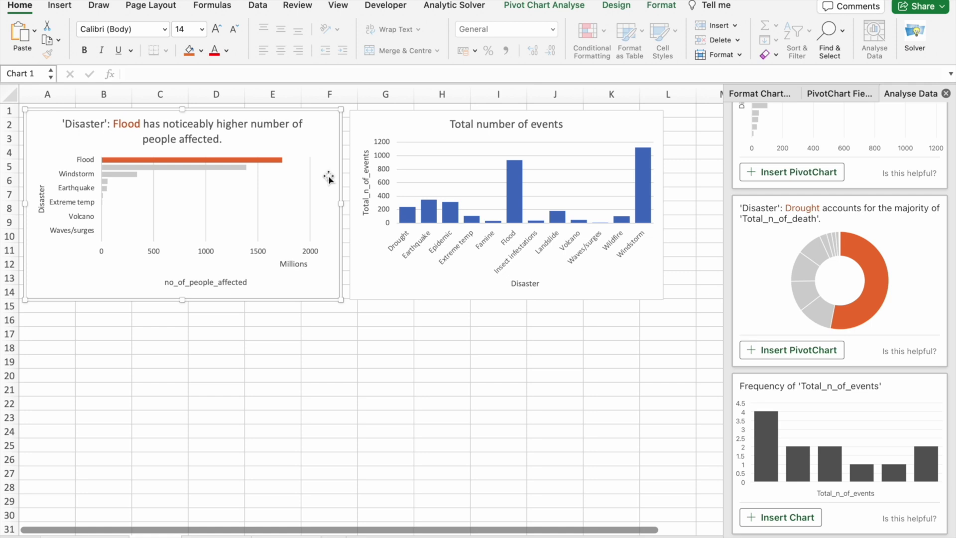
click(299, 534)
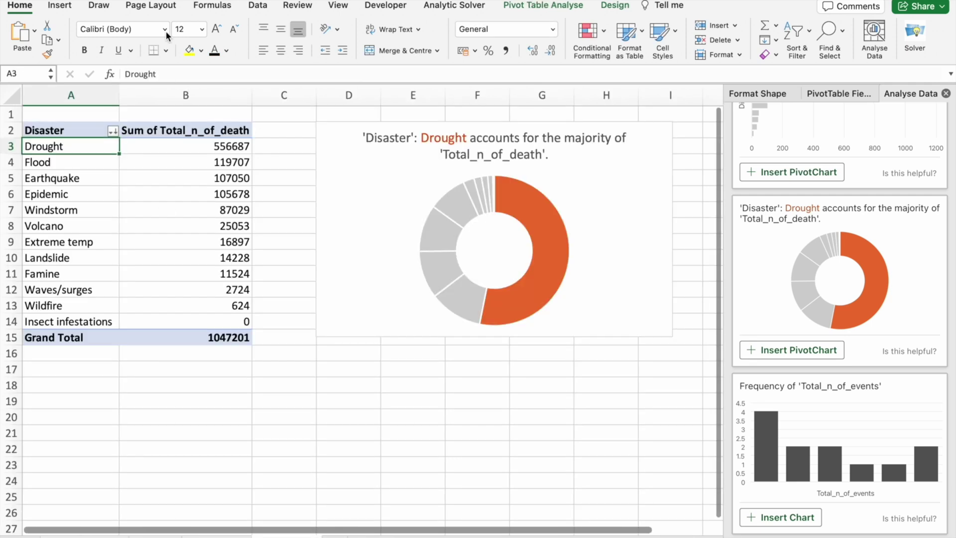
click(181, 149)
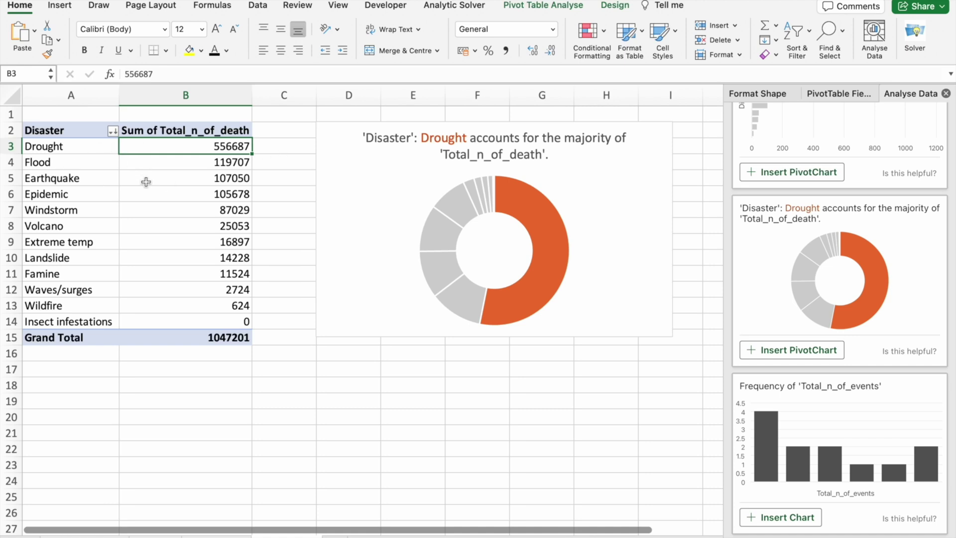
Apply the first chart style from the PivotChart Design gallery to the Drought doughnut
click(469, 248)
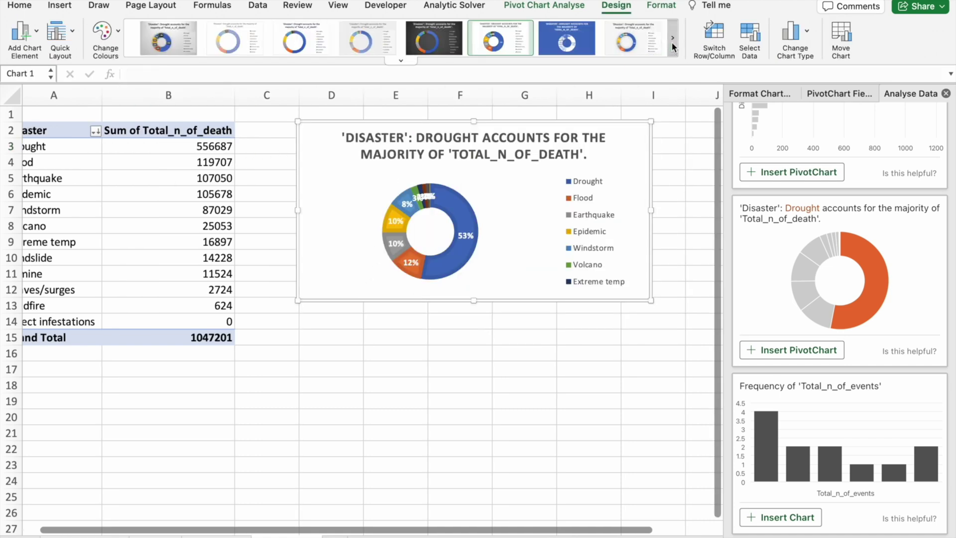
click(129, 37)
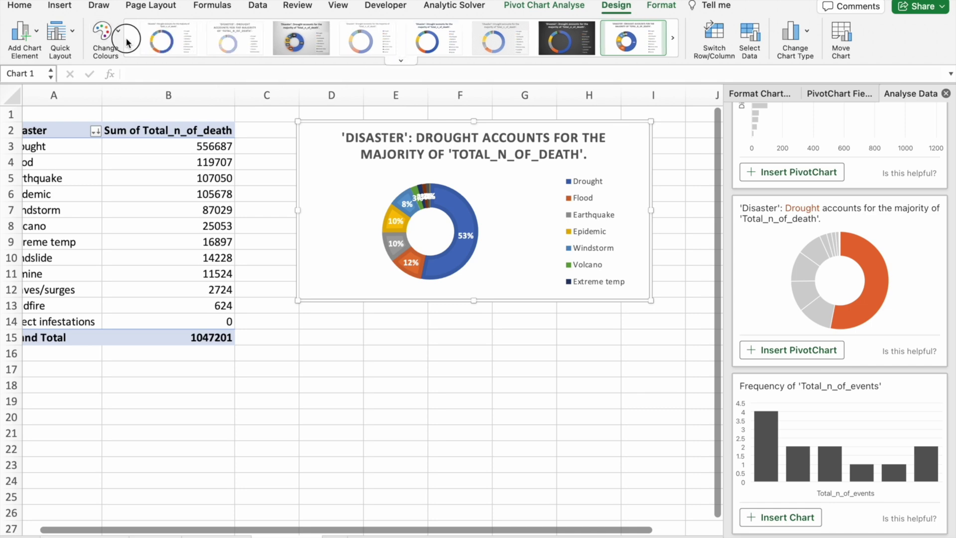
click(166, 48)
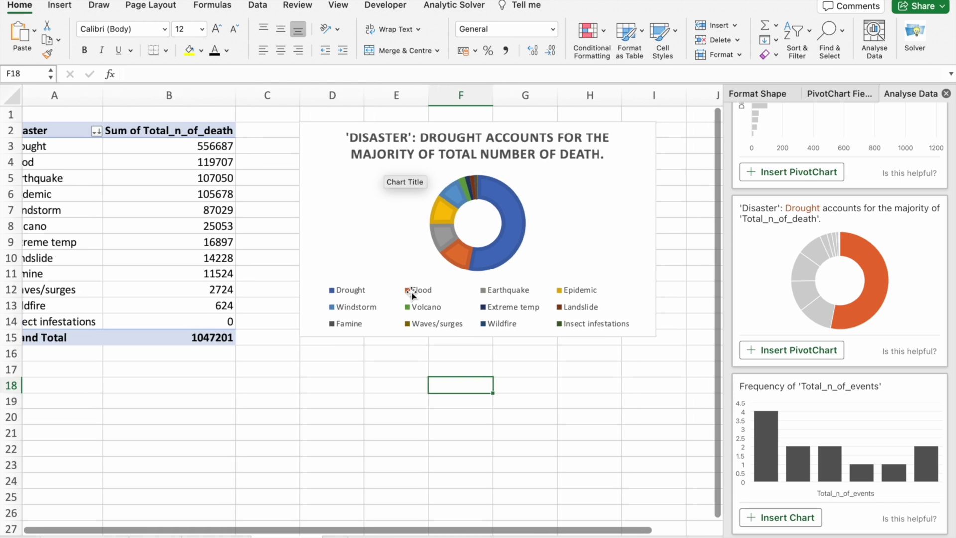
scroll(412, 295, left, 1)
click(638, 192)
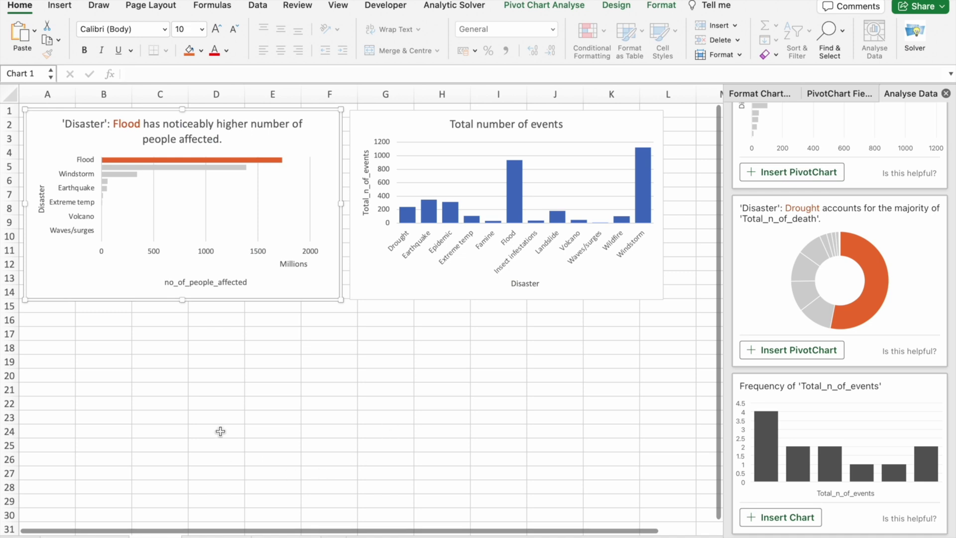
Paste the doughnut chart at cell A16 on the dashboard sheet, under the flood bar chart
click(218, 431)
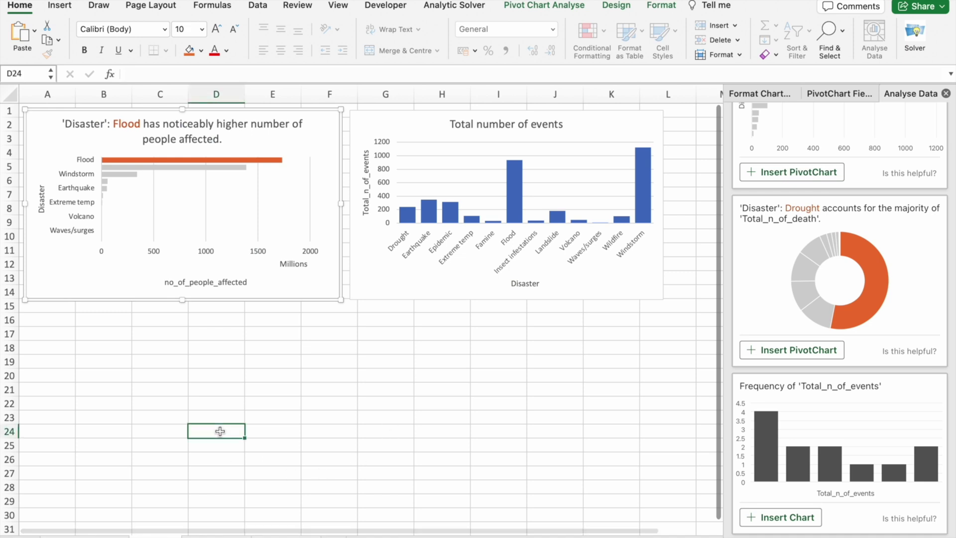
click(50, 320)
key(cmd+v)
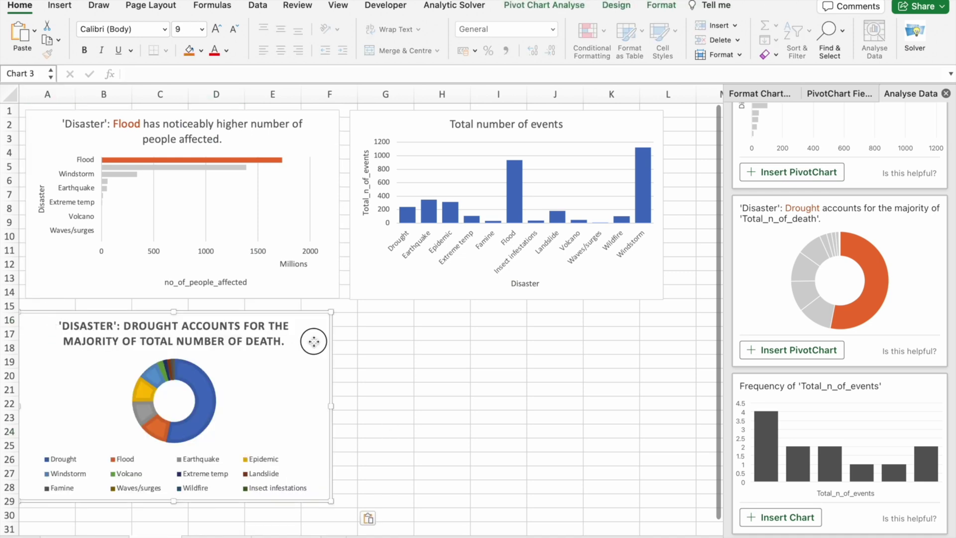
drag(314, 341, 322, 341)
click(365, 342)
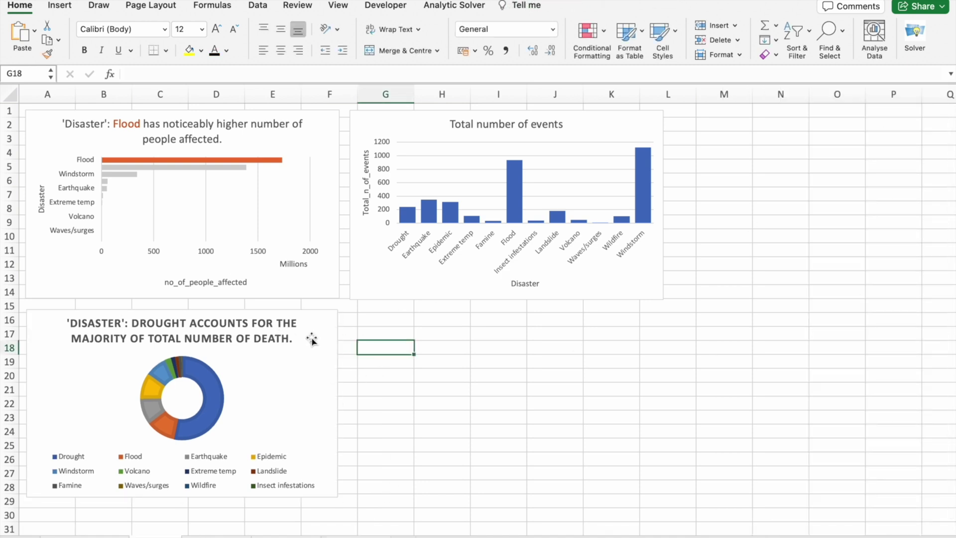
Shift the events column chart further right and widen it and the flood bar chart
drag(368, 120, 656, 118)
drag(638, 298, 481, 301)
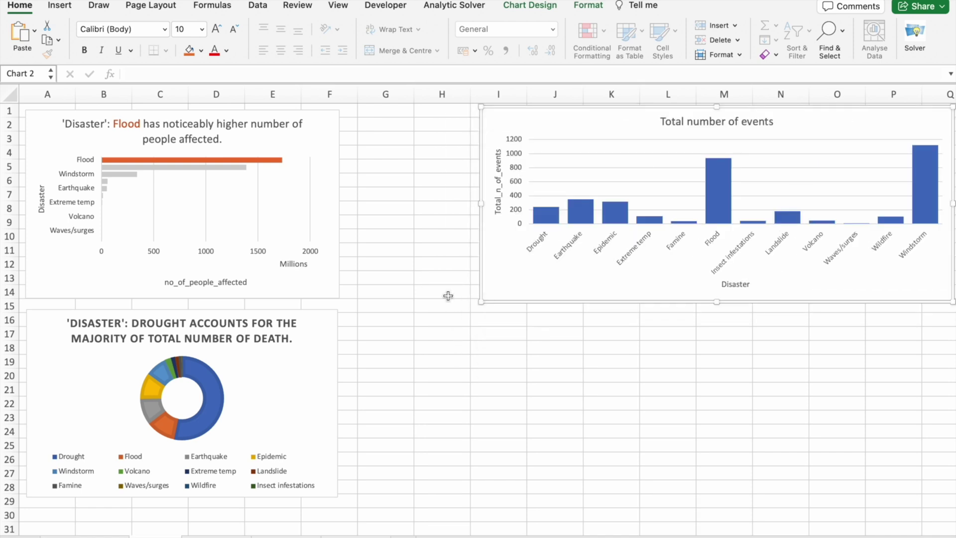
click(319, 296)
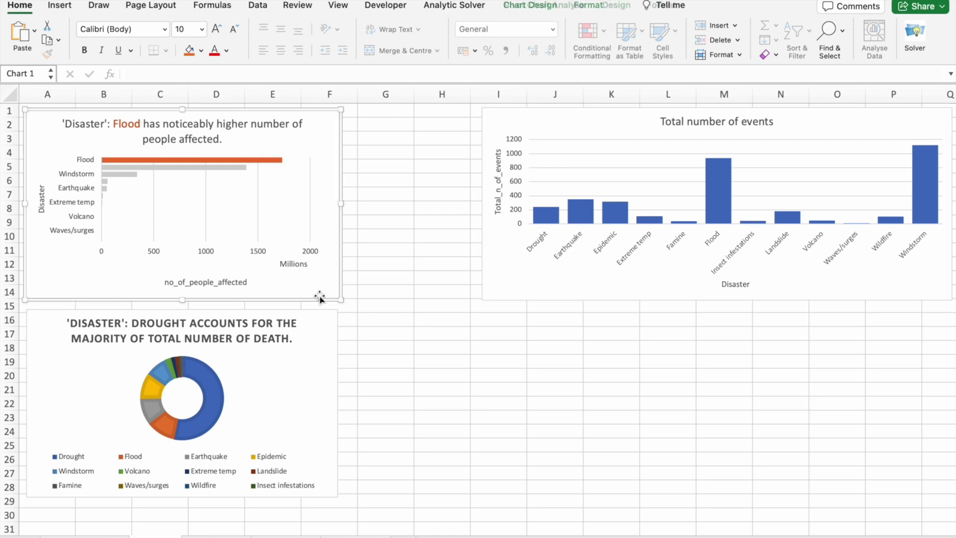
drag(341, 299, 470, 298)
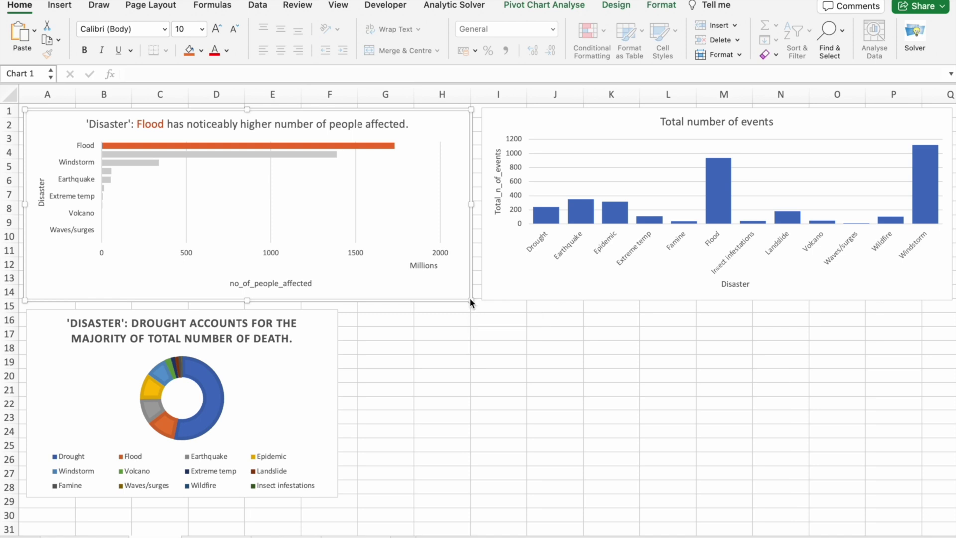
Enlarge the doughnut and place it top-left, with the flood bar chart stretched from column A
click(294, 384)
drag(339, 498, 481, 514)
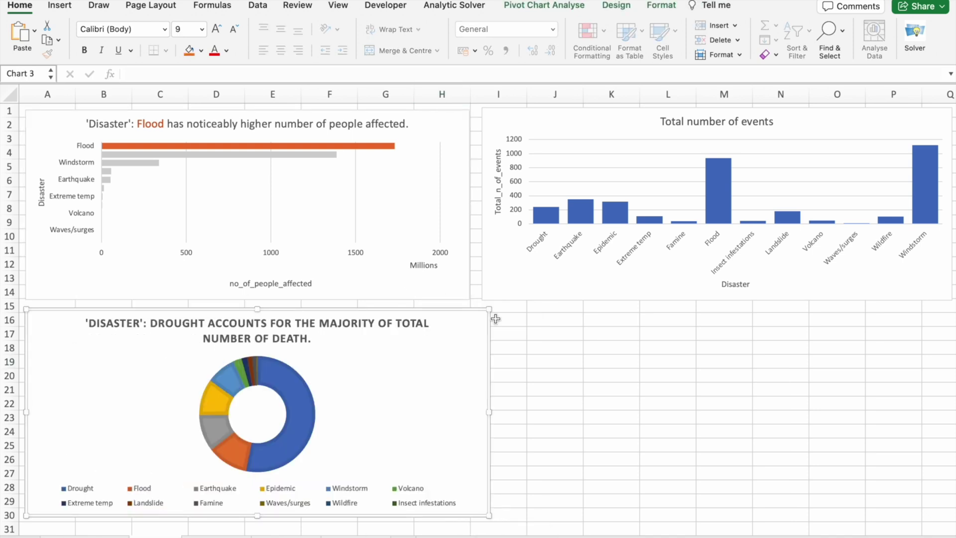
drag(481, 305, 478, 301)
click(423, 117)
drag(423, 118, 704, 352)
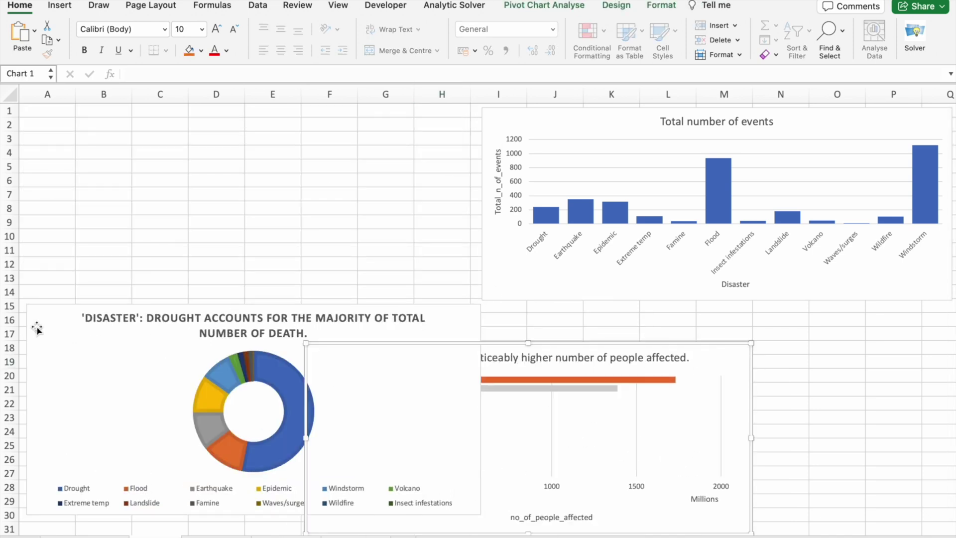
drag(38, 331, 34, 127)
drag(344, 355, 58, 336)
drag(471, 424, 239, 414)
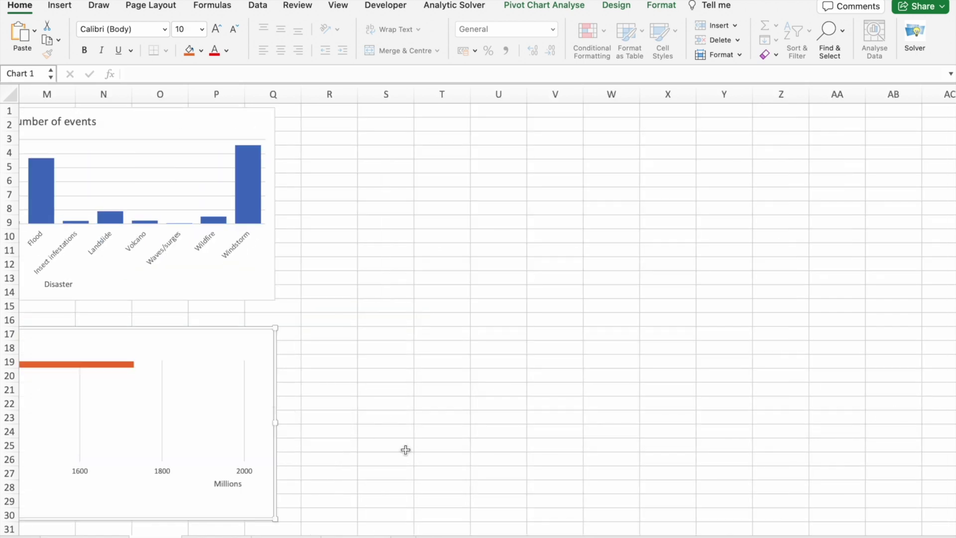
Narrow the doughnut chart so its right edge ends near column G
scroll(406, 516, left, 10)
scroll(770, 494, up, 5)
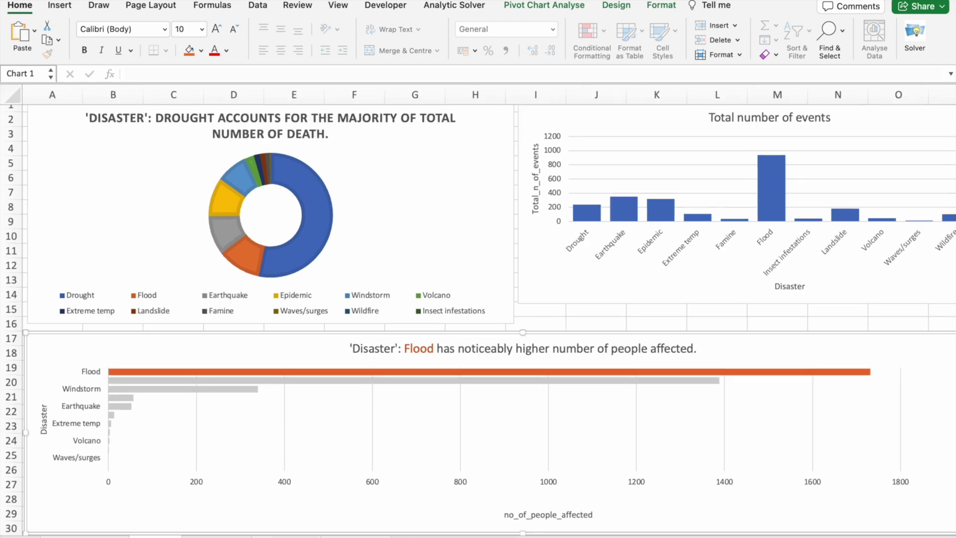
click(543, 337)
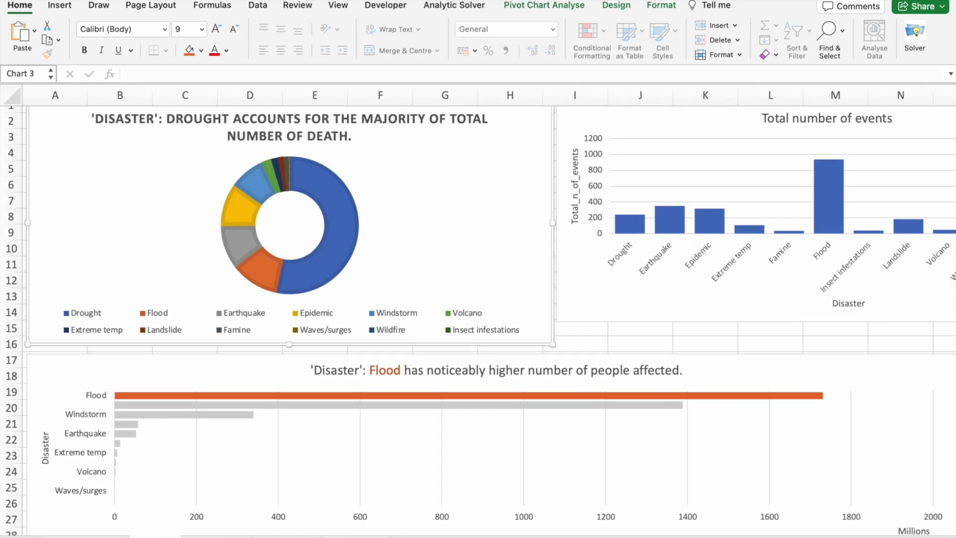
drag(551, 343, 504, 315)
scroll(503, 316, up, 1)
drag(570, 122, 539, 115)
click(506, 330)
drag(507, 330, 458, 328)
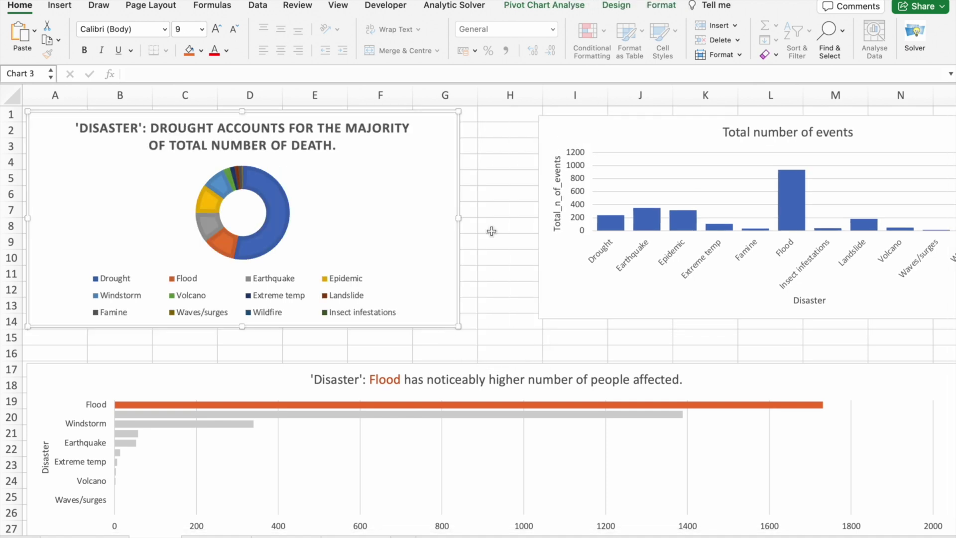
Place the events chart beside the doughnut, spanning down to row 14 and across to column N
drag(583, 129, 502, 125)
drag(710, 323, 711, 323)
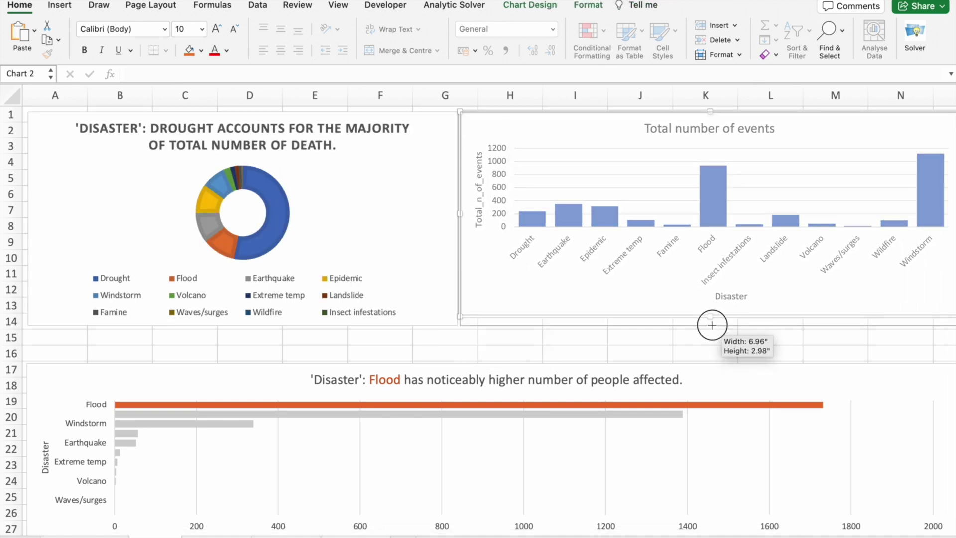
scroll(711, 323, right, 3)
drag(866, 216, 769, 215)
scroll(895, 224, left, 3)
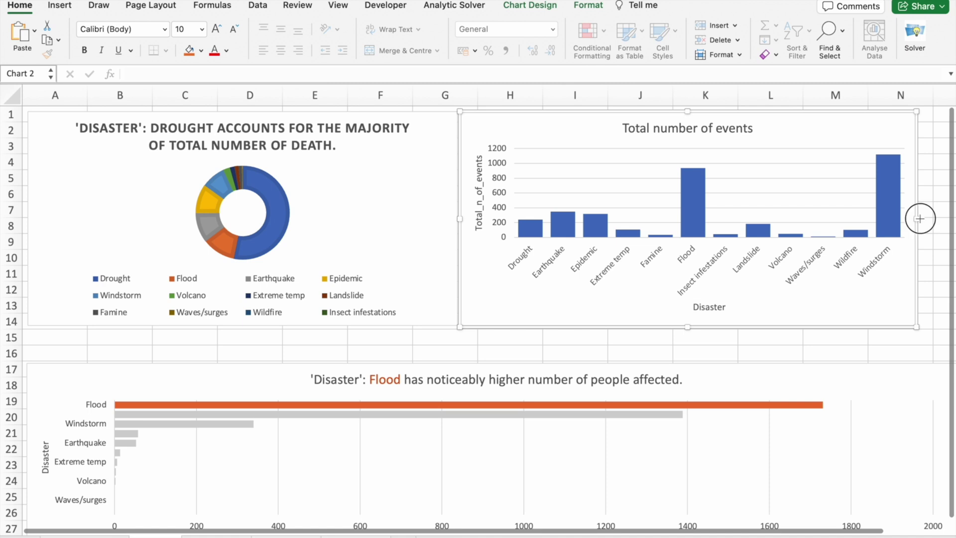
drag(918, 218, 939, 217)
Move the flood bar chart up beneath the top two charts and enlarge it to full width
drag(698, 369, 145, 342)
drag(900, 408, 922, 405)
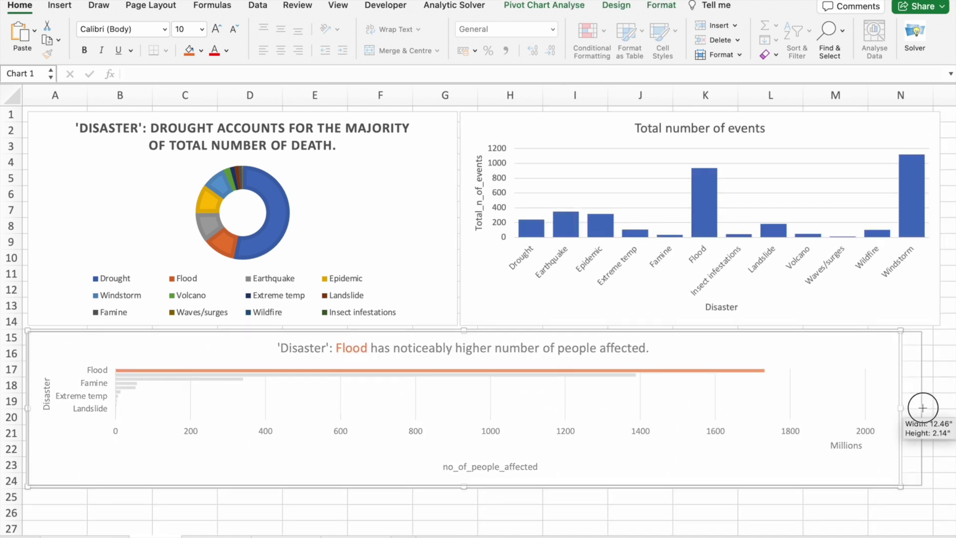
drag(492, 487, 486, 354)
scroll(483, 285, up, 10)
scroll(484, 285, up, 3)
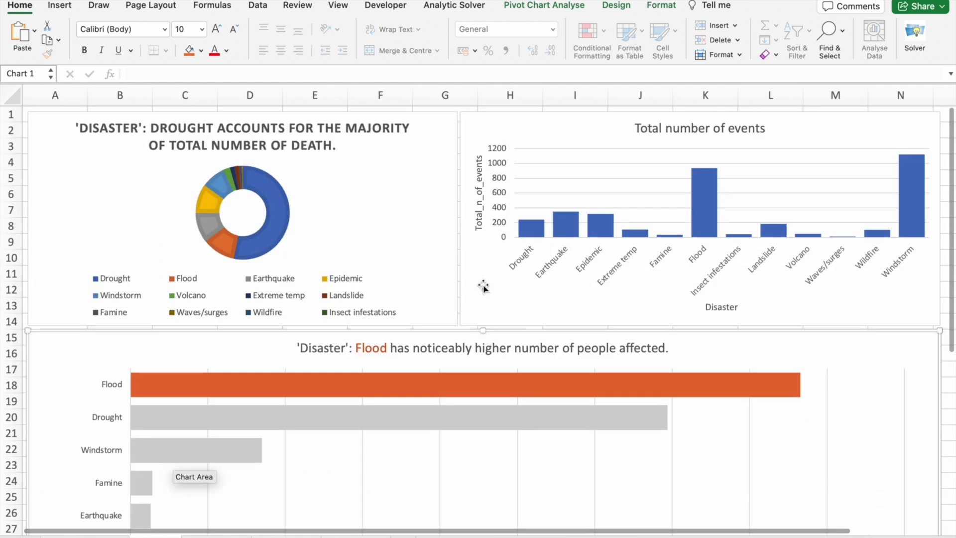
drag(482, 284, 474, 229)
scroll(474, 229, up, 10)
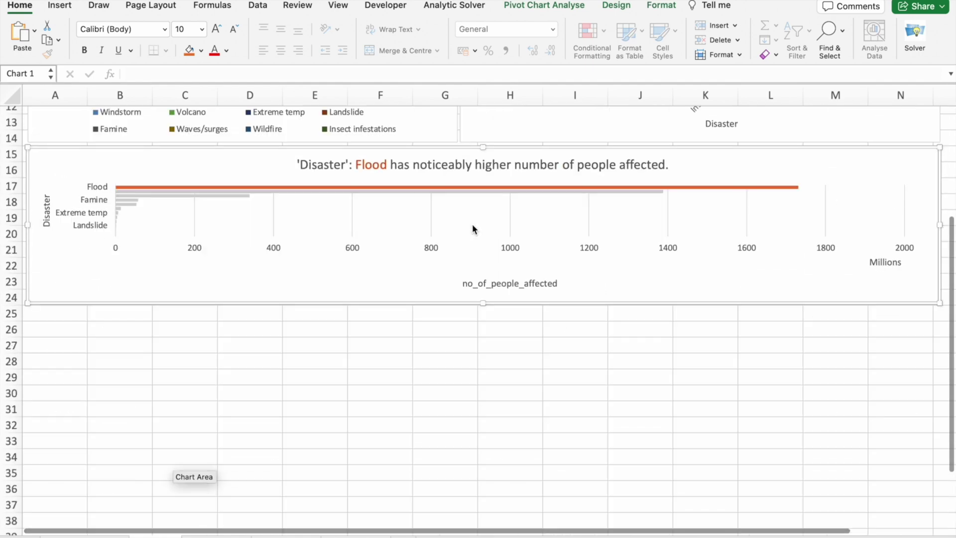
Fine-tune the flood bar chart's size and edges under the top pair of charts
drag(315, 331, 258, 393)
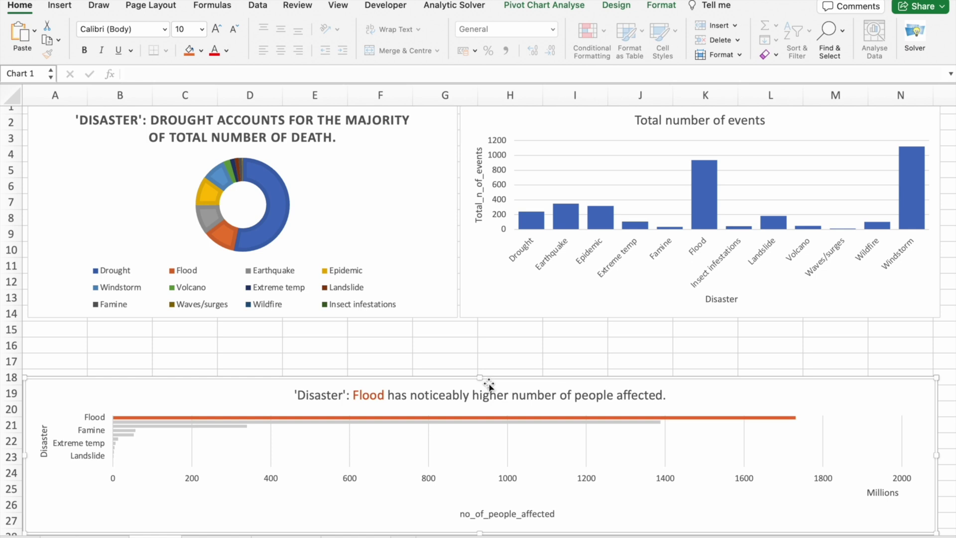
drag(486, 382, 478, 320)
scroll(463, 279, up, 1)
click(444, 240)
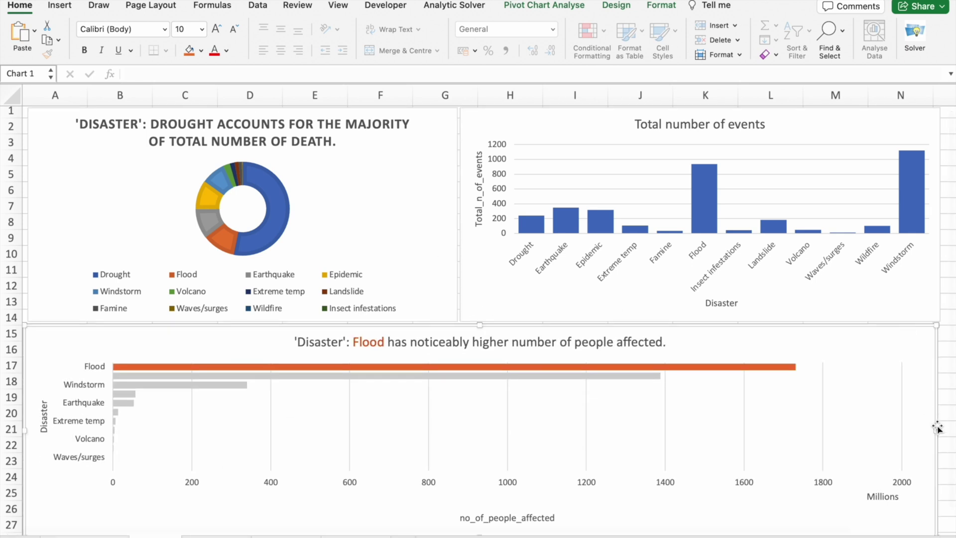
drag(935, 427, 940, 423)
scroll(704, 397, up, 1)
click(433, 272)
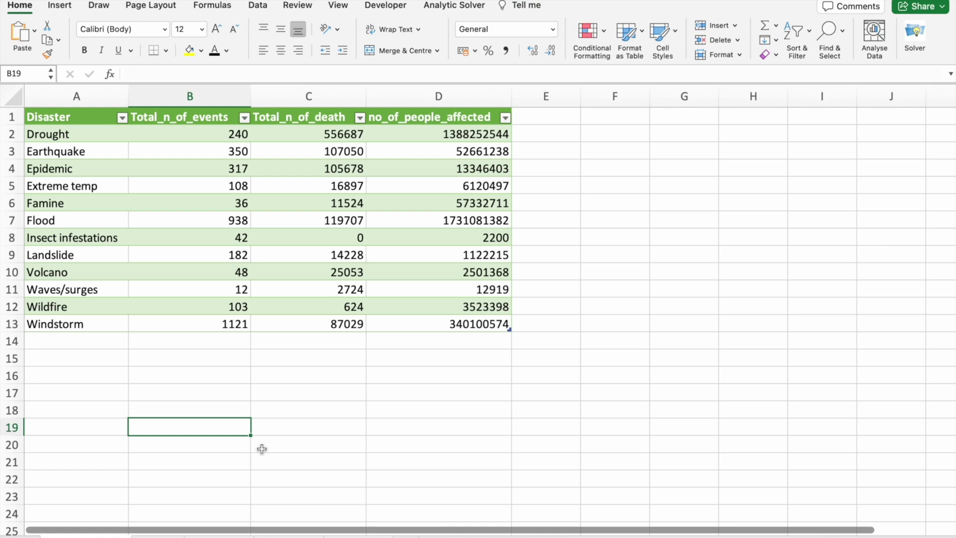
click(254, 533)
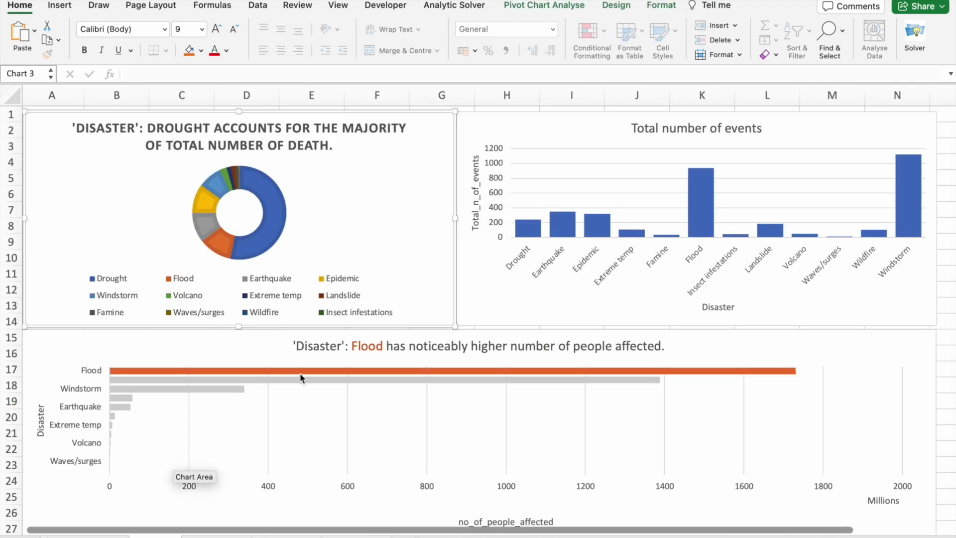
mouse_move(300, 373)
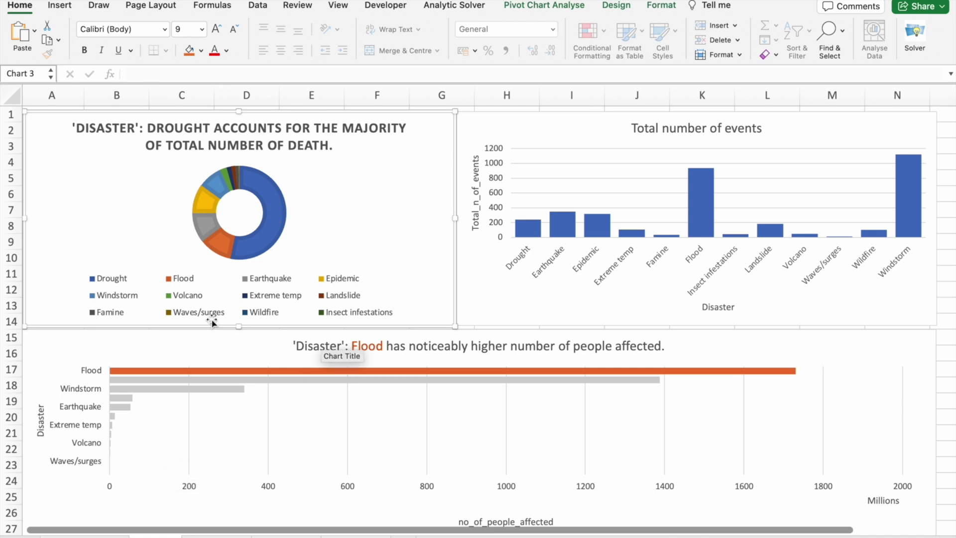
mouse_move(586, 382)
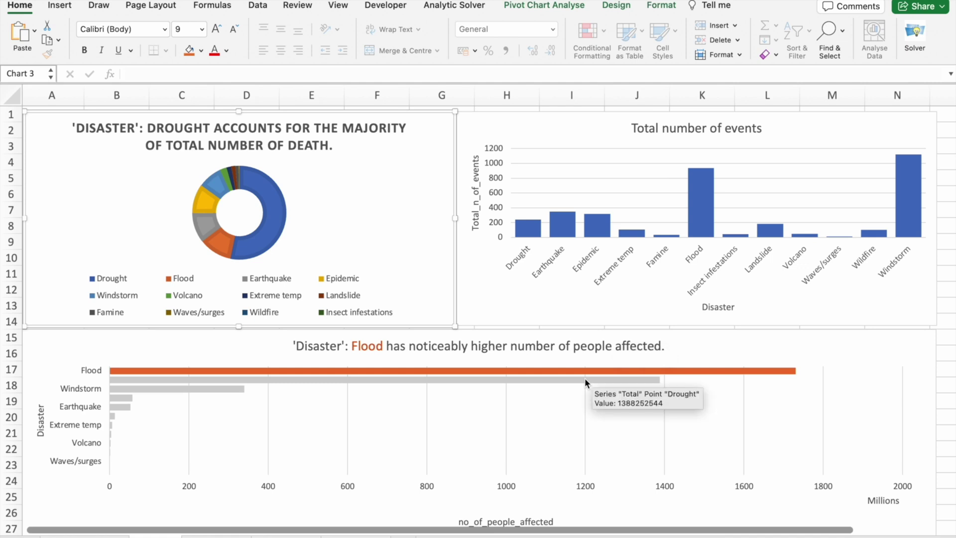